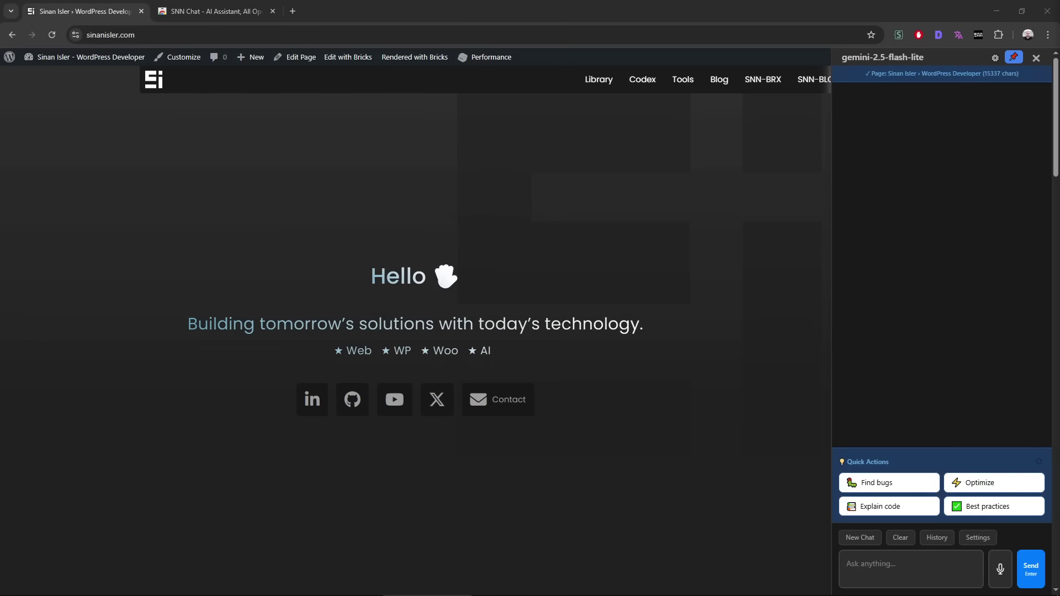
# Step: Look over the SNN Chat store listing, then bring up the extension's API settings on the website
pyautogui.click(231, 2)
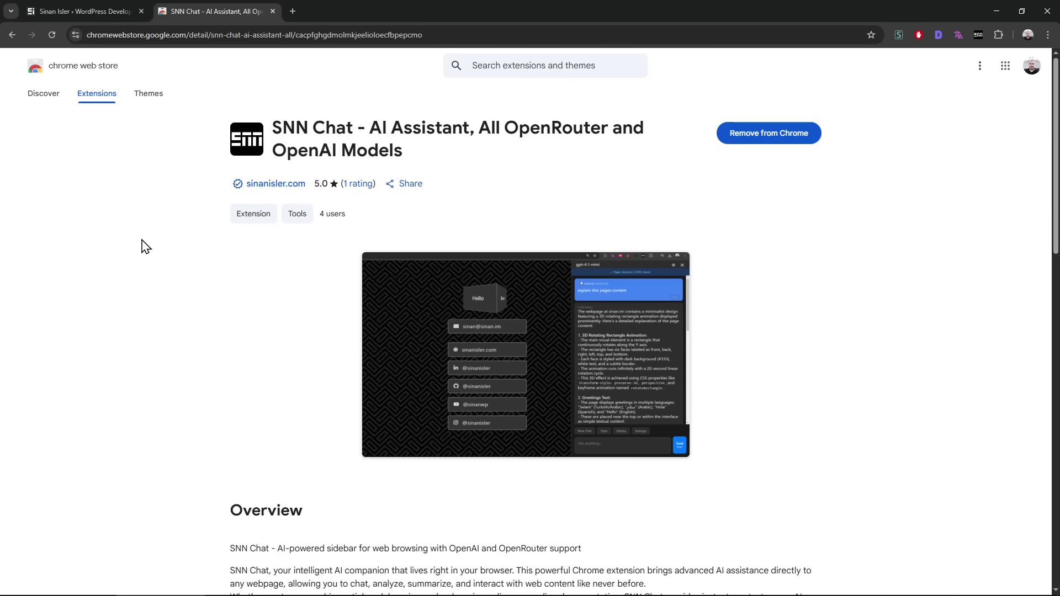
pyautogui.click(99, 11)
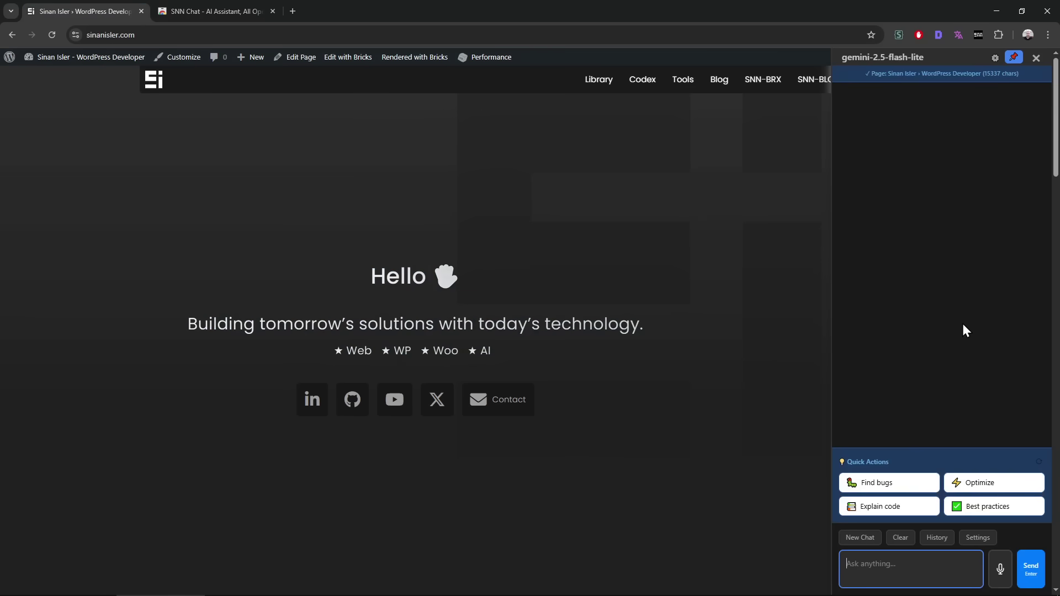
pyautogui.click(994, 59)
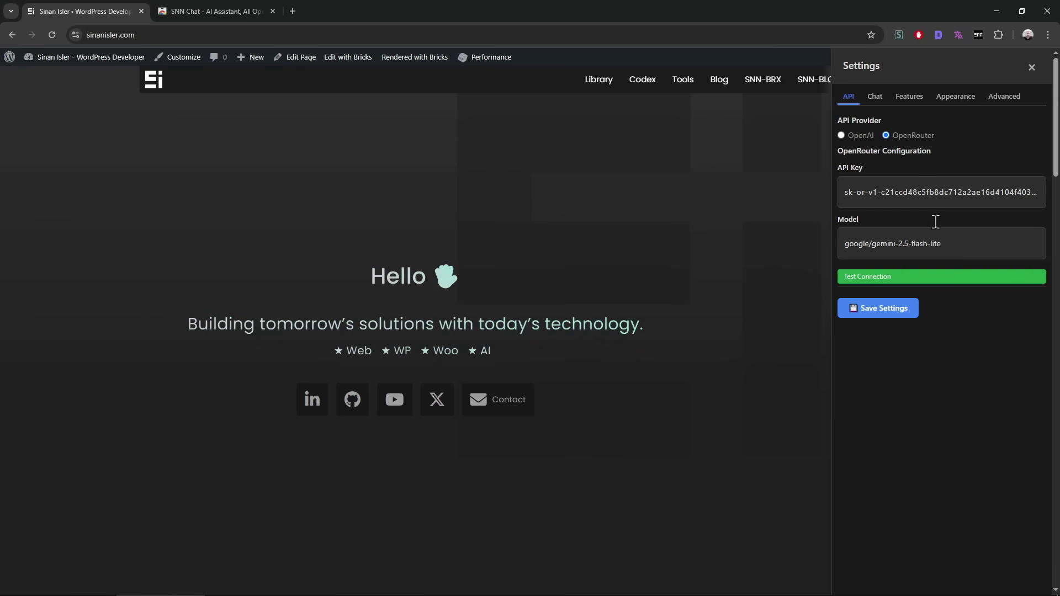
# Step: Start a new tab and pick the OpenRouter address from the 'open' suggestions
pyautogui.hotkey('ctrl', 't')
pyautogui.write('open')
pyautogui.press('Down')
pyautogui.press('Down')
# Step: Load openrouter.ai/models, filter prompt pricing to the 51 FREE models, then close that tab
pyautogui.press('Return')
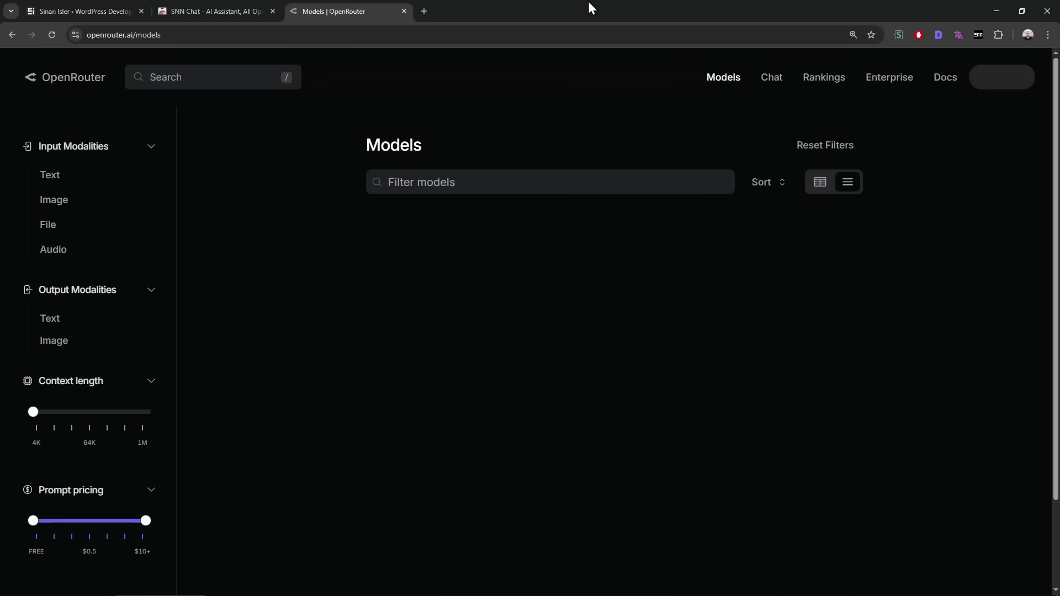
pyautogui.moveTo(146, 521); pyautogui.dragTo(33, 520)
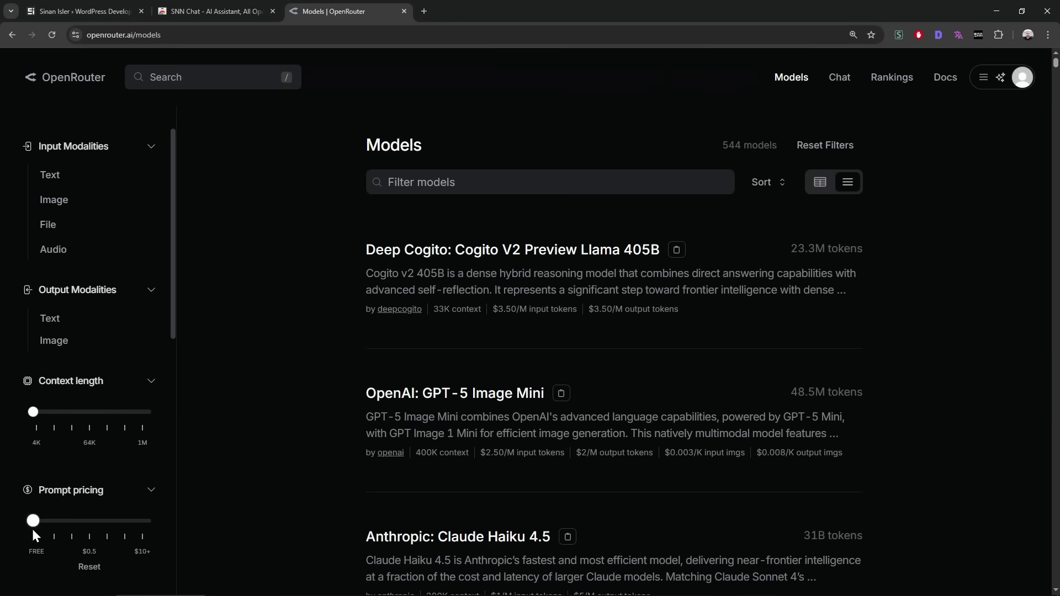
pyautogui.scroll(-20, 257, 394)
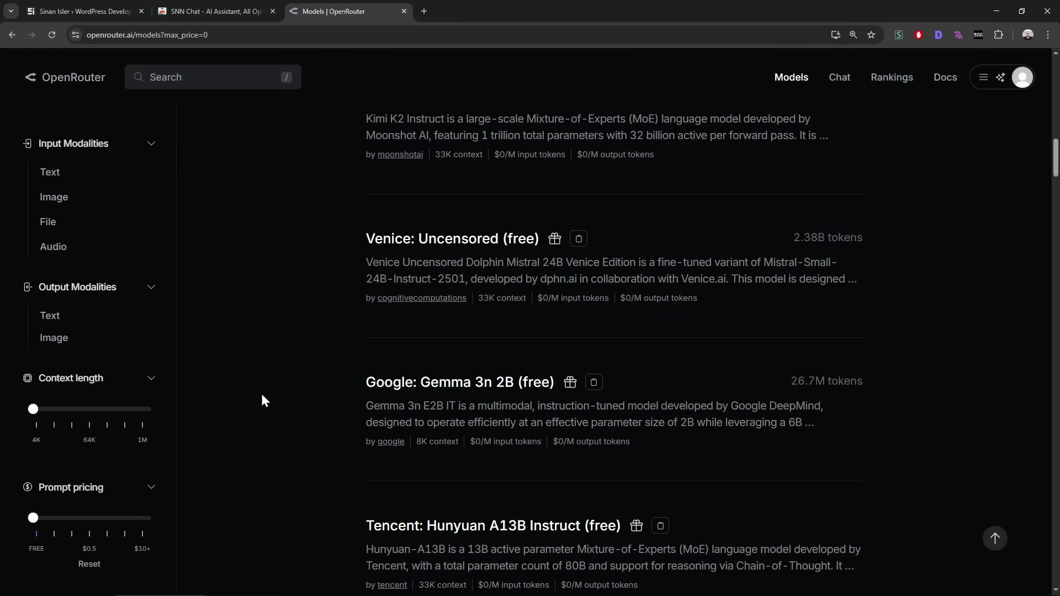
pyautogui.scroll(20, 246, 488)
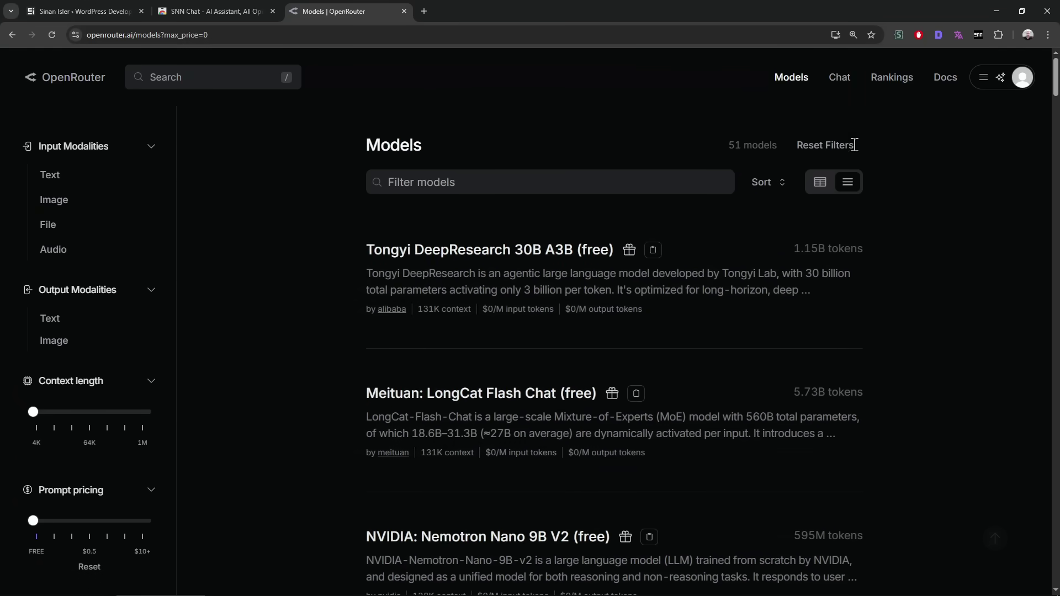
pyautogui.middleClick(356, 11)
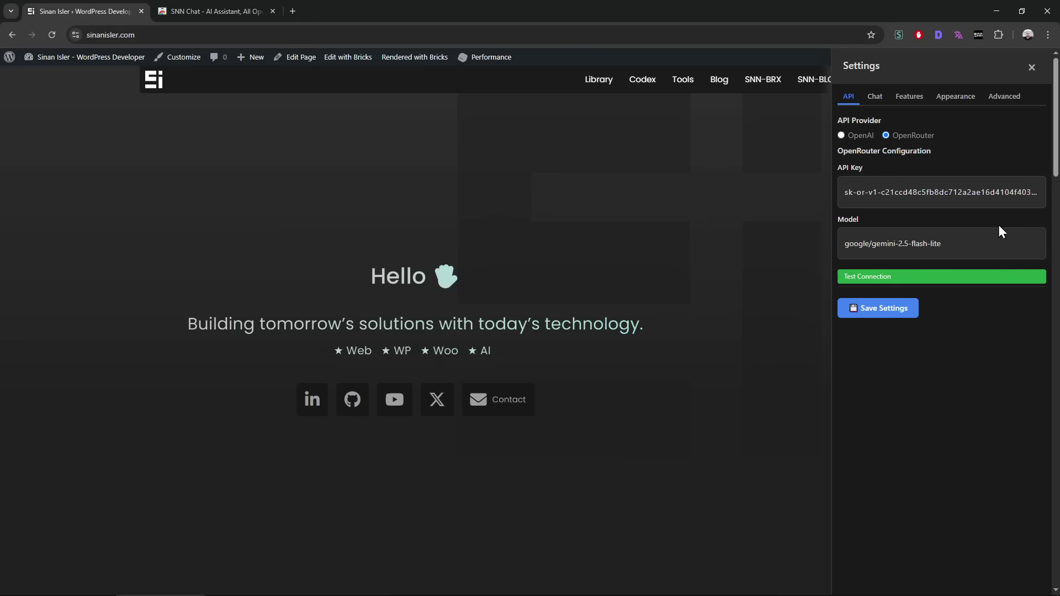
# Step: Choose google/gemini-2.5-flash-lite as the OpenRouter model and save the settings
pyautogui.click(954, 243)
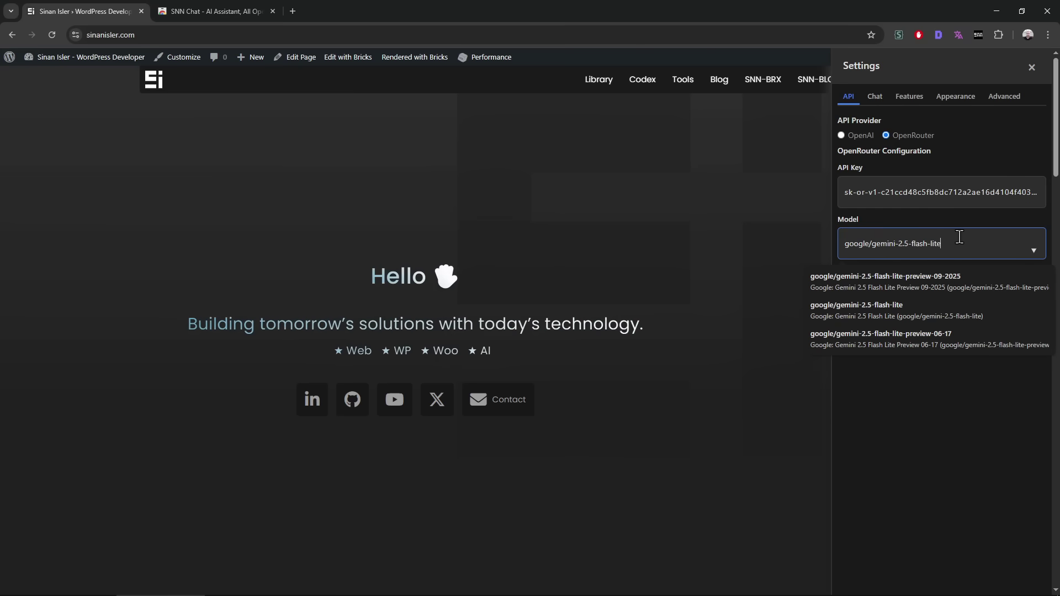
pyautogui.click(928, 307)
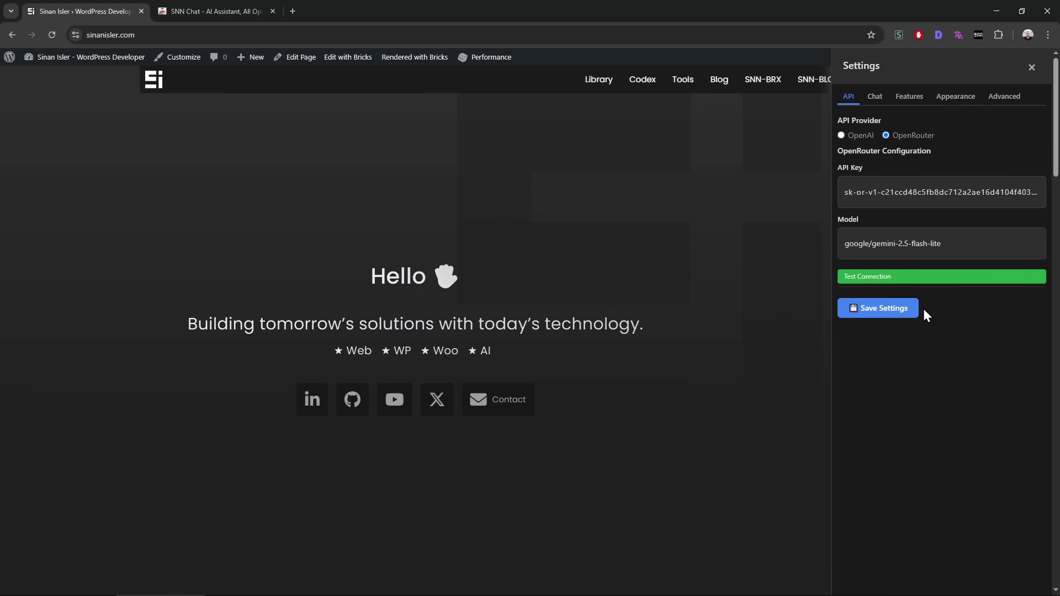
pyautogui.click(880, 309)
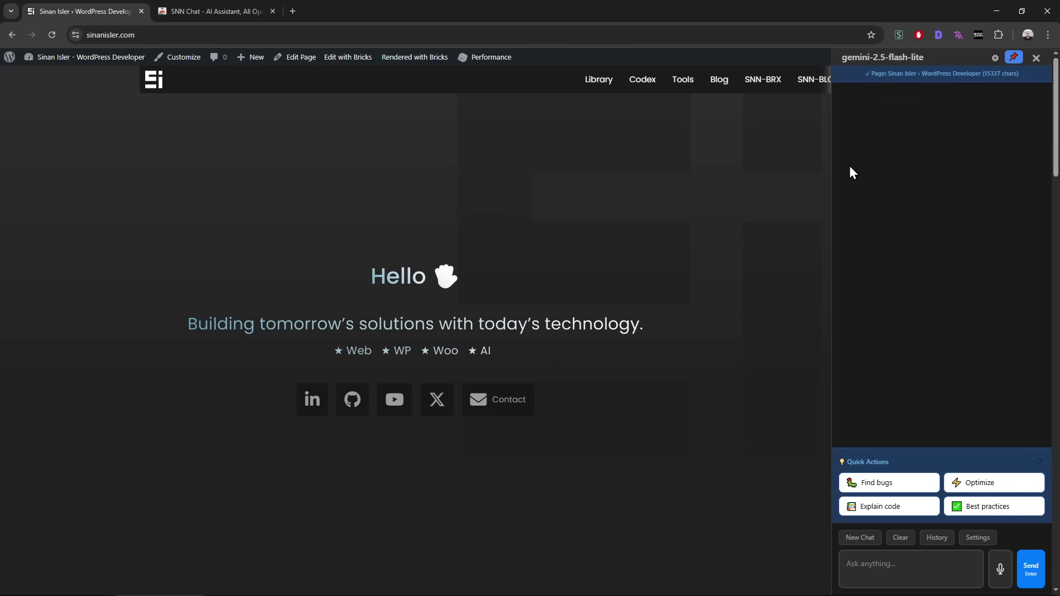
# Step: Zoom the page to 125%, try the tagline as selected context, then revert to the whole homepage
pyautogui.hotkey('ctrl', '+')
pyautogui.hotkey('ctrl', '+')
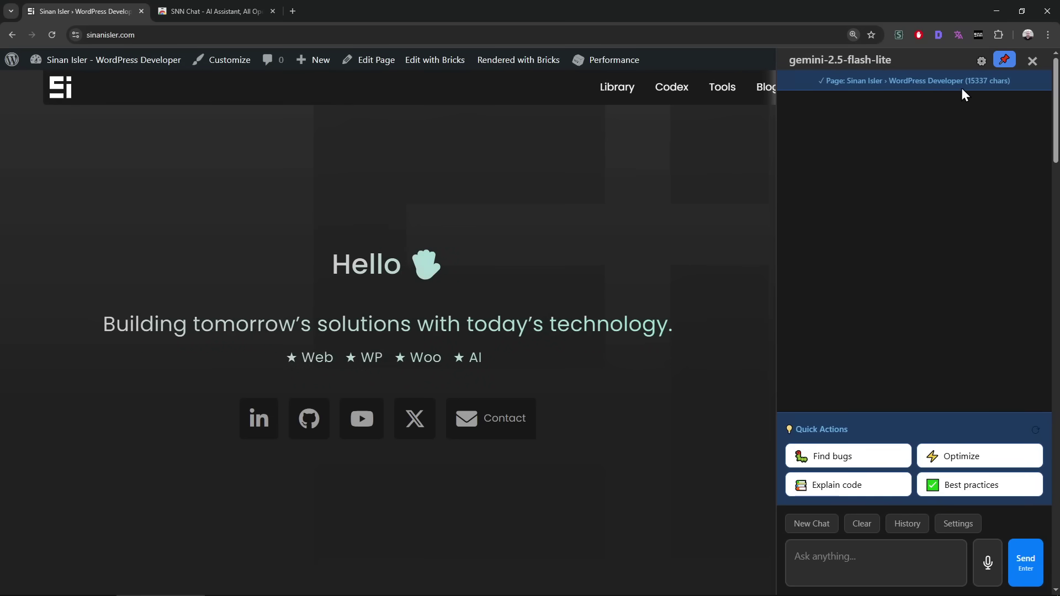
pyautogui.scroll(-5, 733, 358)
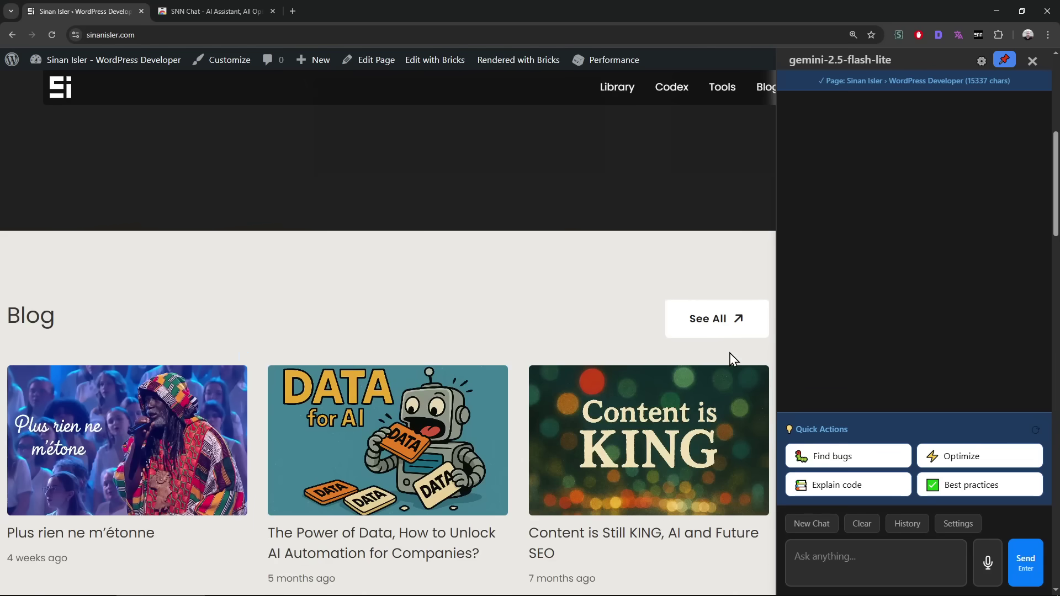
pyautogui.scroll(-12, 681, 338)
pyautogui.scroll(8, 687, 336)
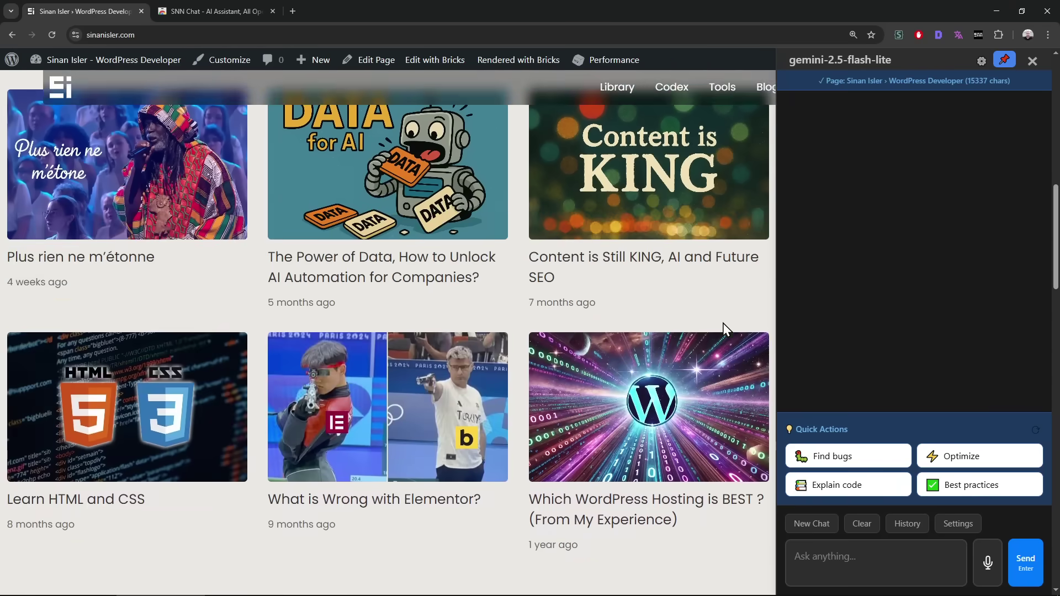
pyautogui.scroll(5, 726, 334)
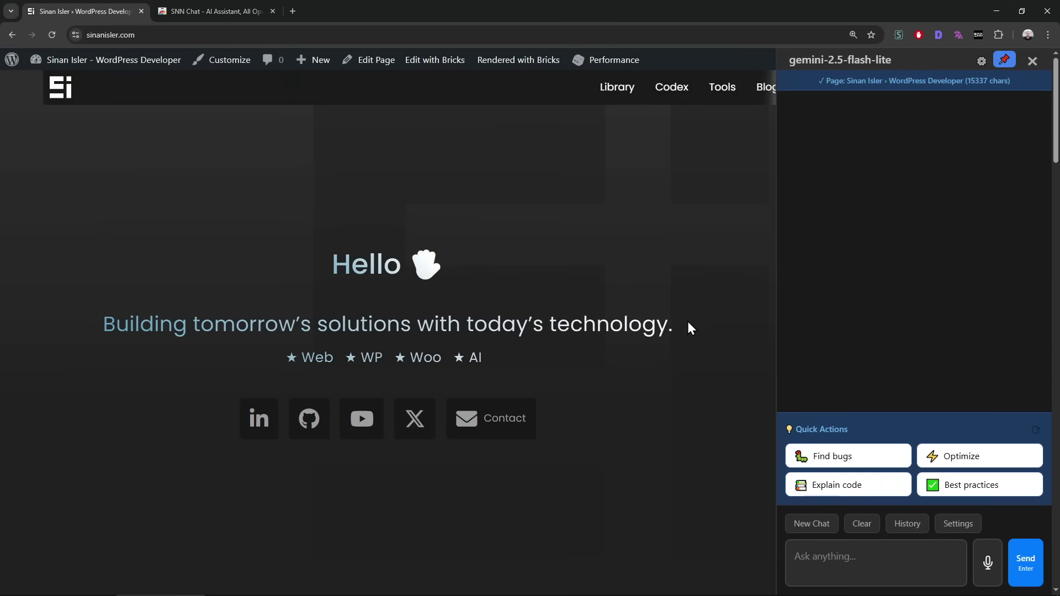
pyautogui.moveTo(705, 329); pyautogui.dragTo(75, 334)
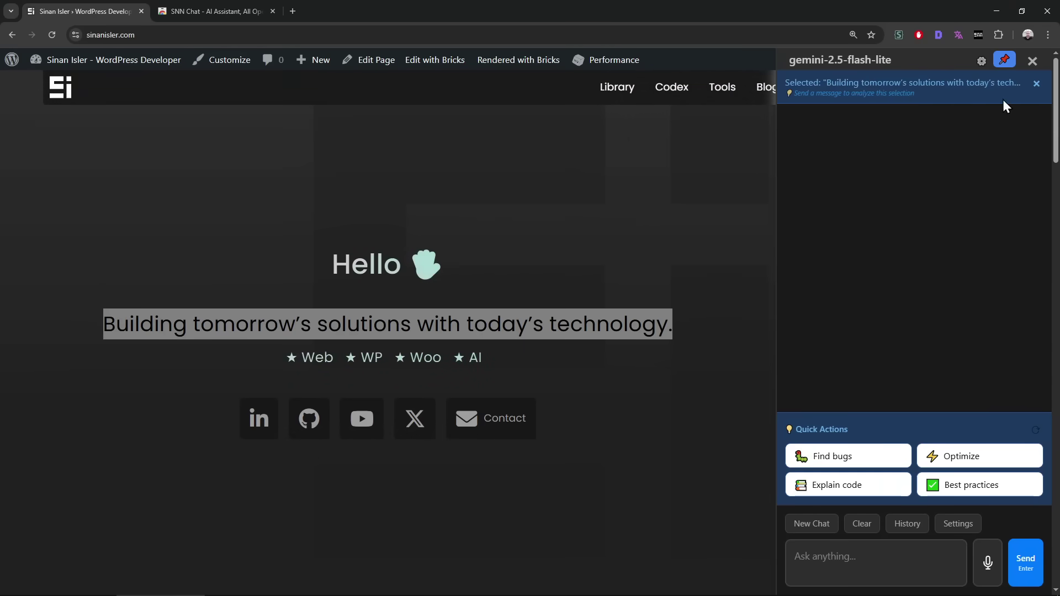
pyautogui.click(1036, 87)
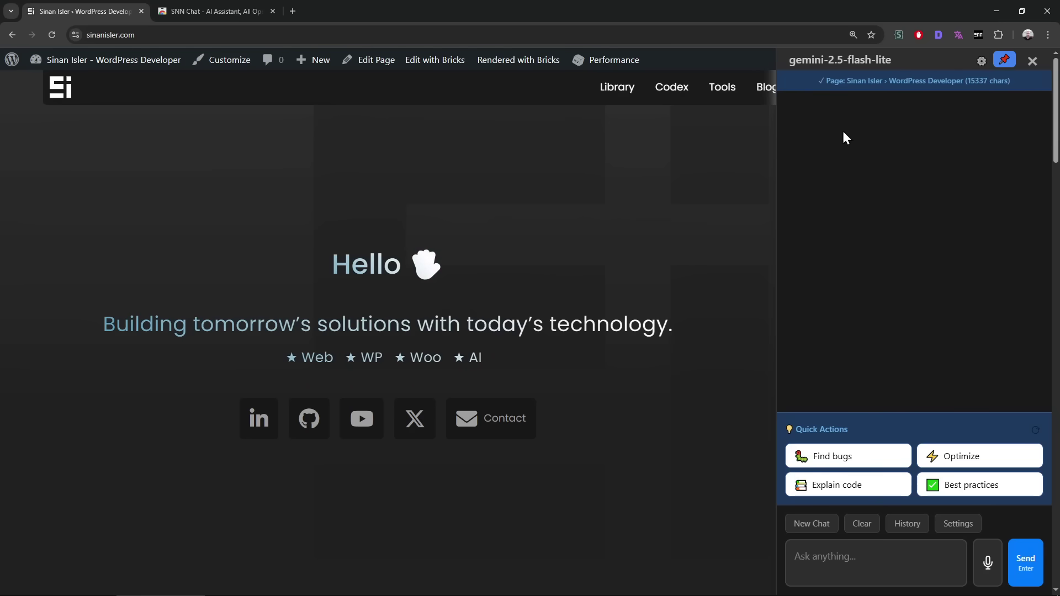
# Step: Ask the assistant who owns the website and glance at the model name in the header
pyautogui.click(885, 579)
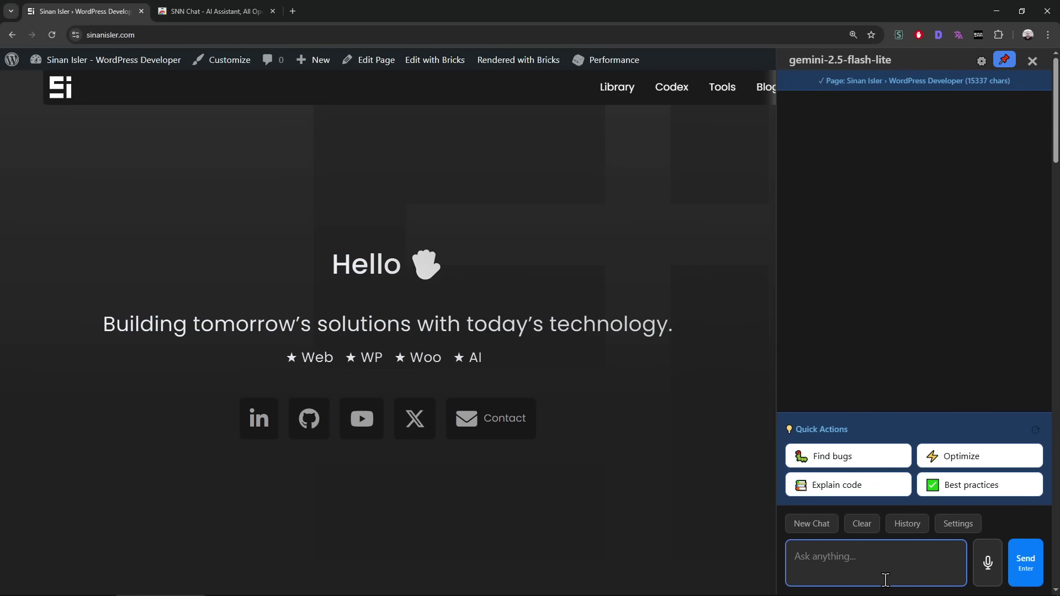
pyautogui.write('who is sinan')
pyautogui.press('Return')
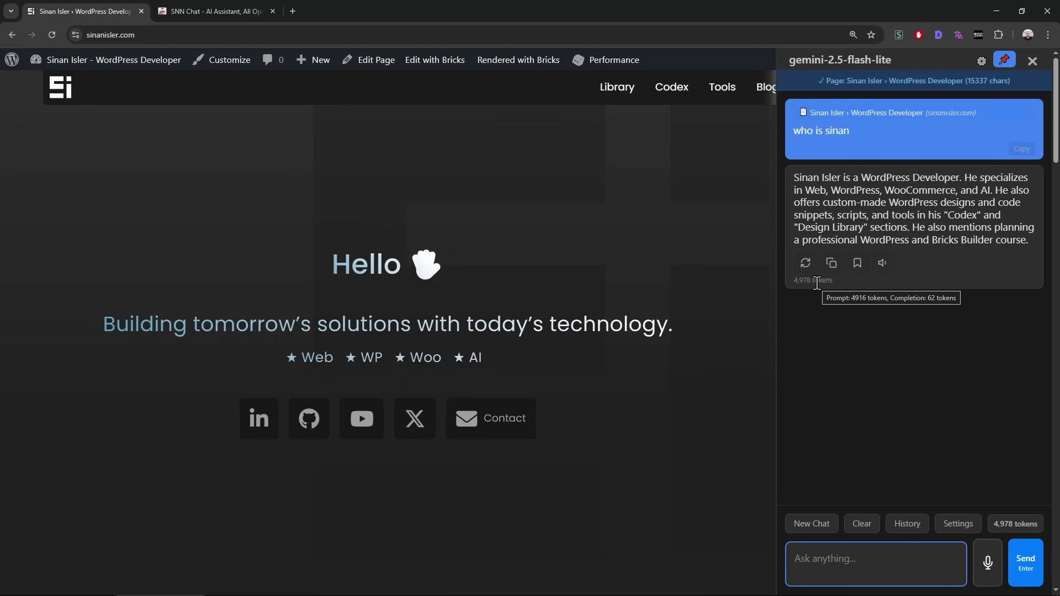
pyautogui.moveTo(819, 281)
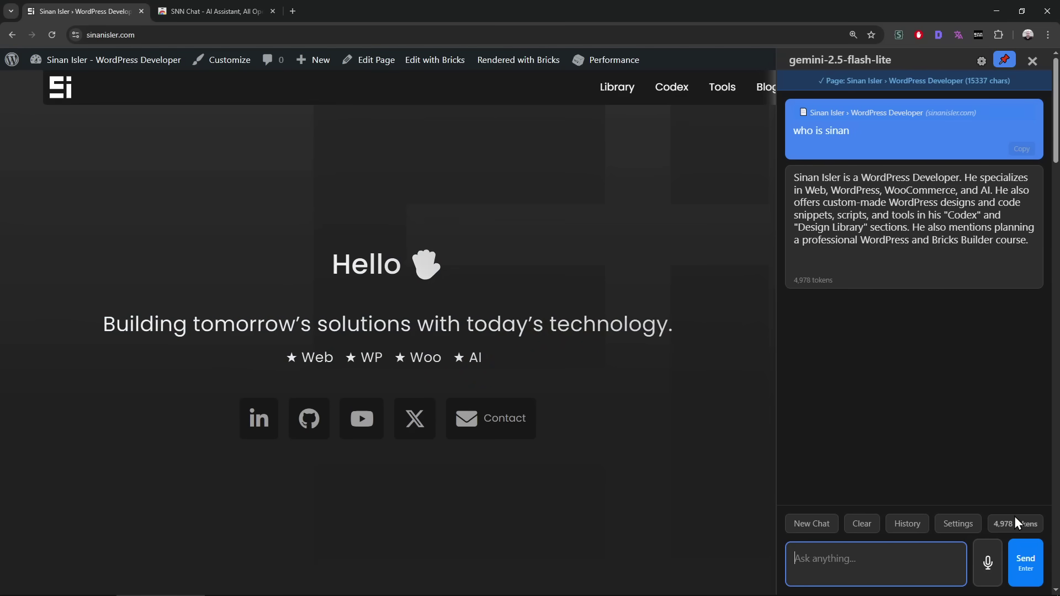
pyautogui.tripleClick(838, 55)
pyautogui.click(901, 65)
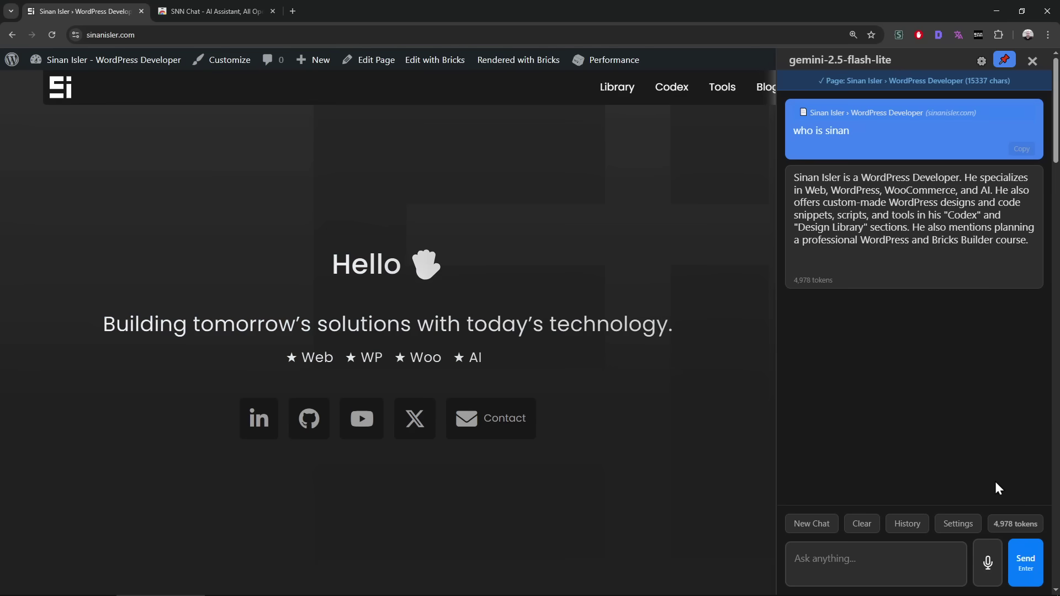
# Step: Send 'code mea html page' to get a basic HTML page's code
pyautogui.click(926, 551)
pyautogui.write('code mea html page')
pyautogui.press('Return')
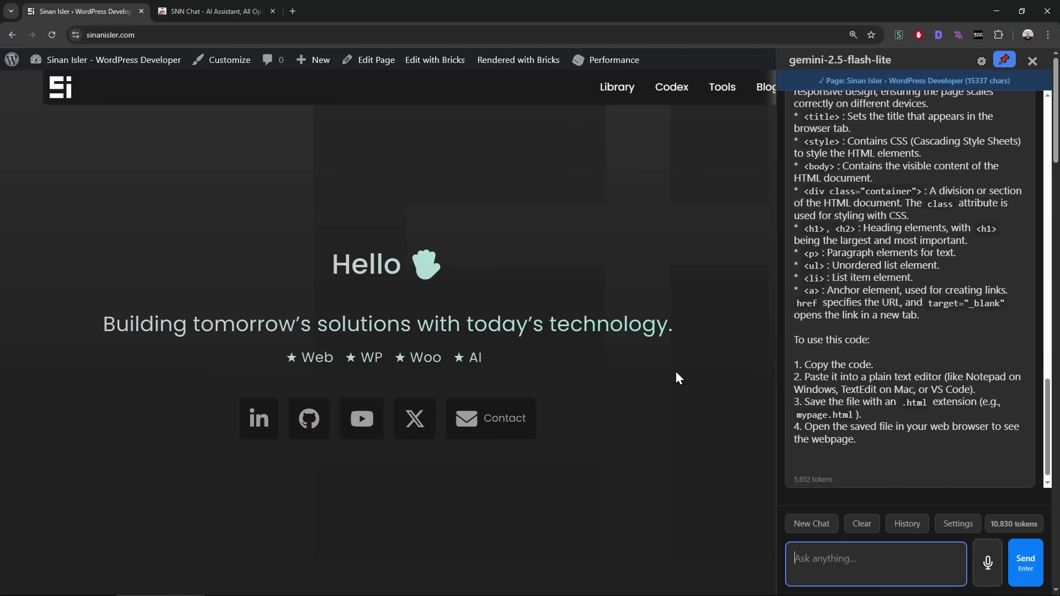
pyautogui.scroll(15, 877, 409)
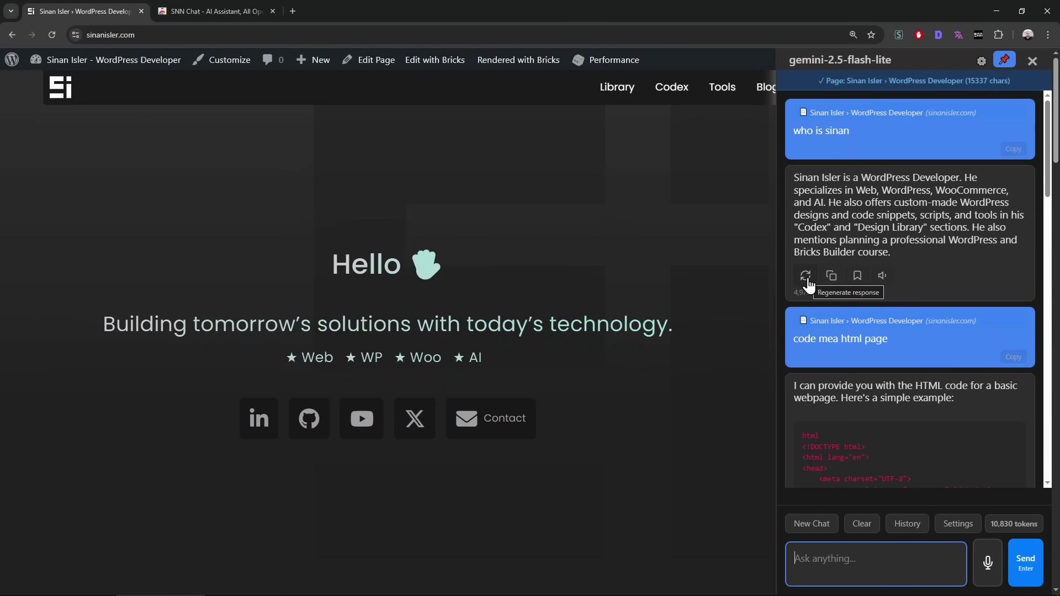
# Step: Copy the first answer and verify it by pasting into a temporary tab
pyautogui.click(831, 276)
pyautogui.hotkey('ctrl', 't')
pyautogui.write('Sinan Isler is a WordPress Developer. He specializes in Web, WordPress, WooCommerce, and AI. He also offers custom-made WordPress designs and code snippets, scripts, and tools in his "Codex" and "Design Library" sections. He also mentions planning a professional WordPress and Bricks Builder course.')
pyautogui.hotkey('ctrl', 'w')
# Step: Bookmark the first answer and briefly play it aloud, then stop
pyautogui.click(857, 277)
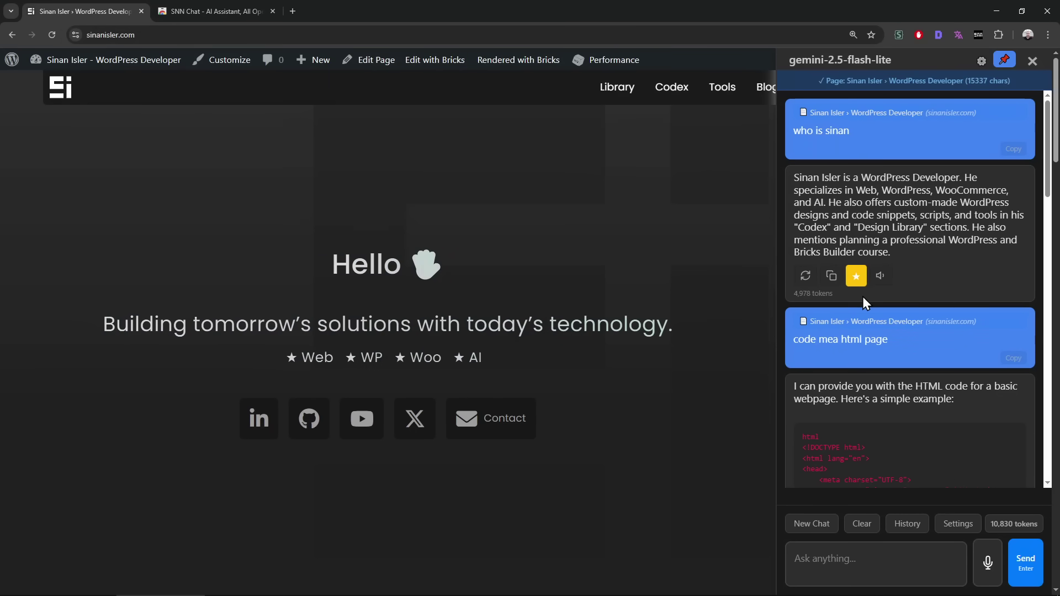
pyautogui.click(882, 276)
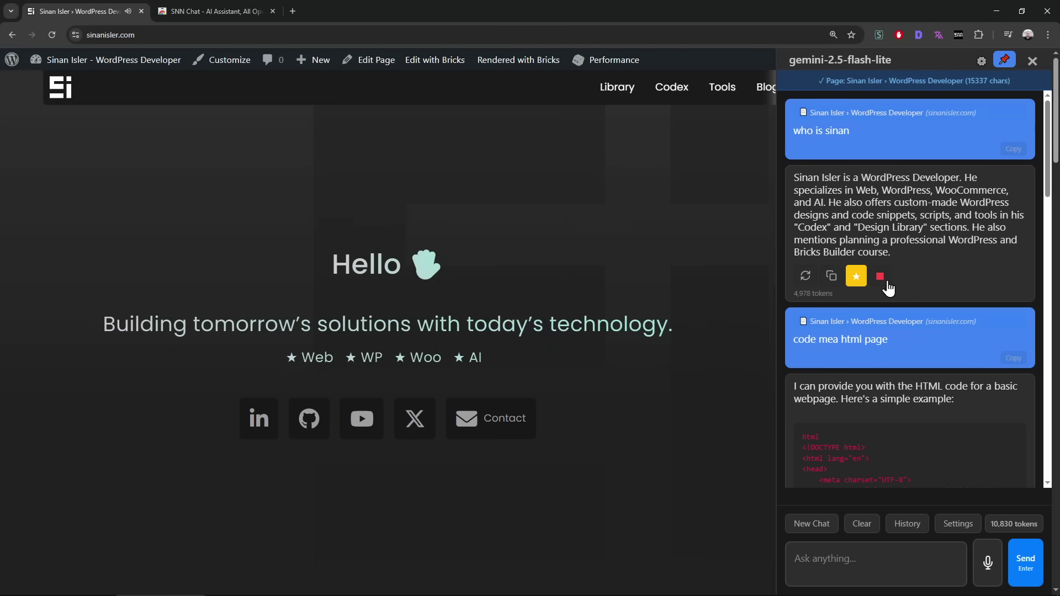
pyautogui.click(880, 279)
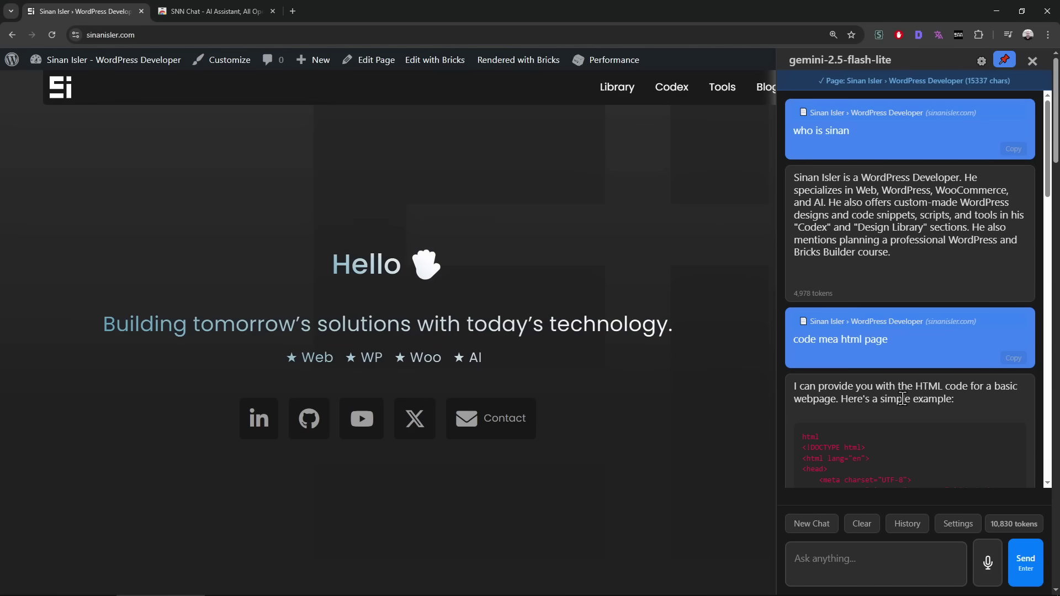
# Step: Start a fresh chat and browse the chat history, trying and clearing a 'chat' search
pyautogui.click(821, 528)
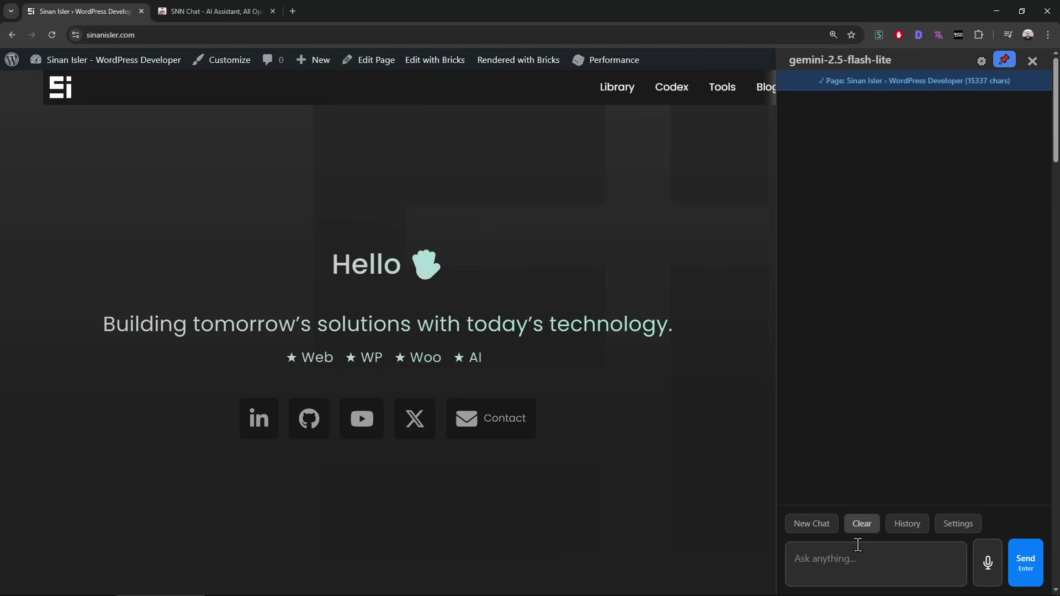
pyautogui.click(908, 531)
pyautogui.scroll(-2, 913, 182)
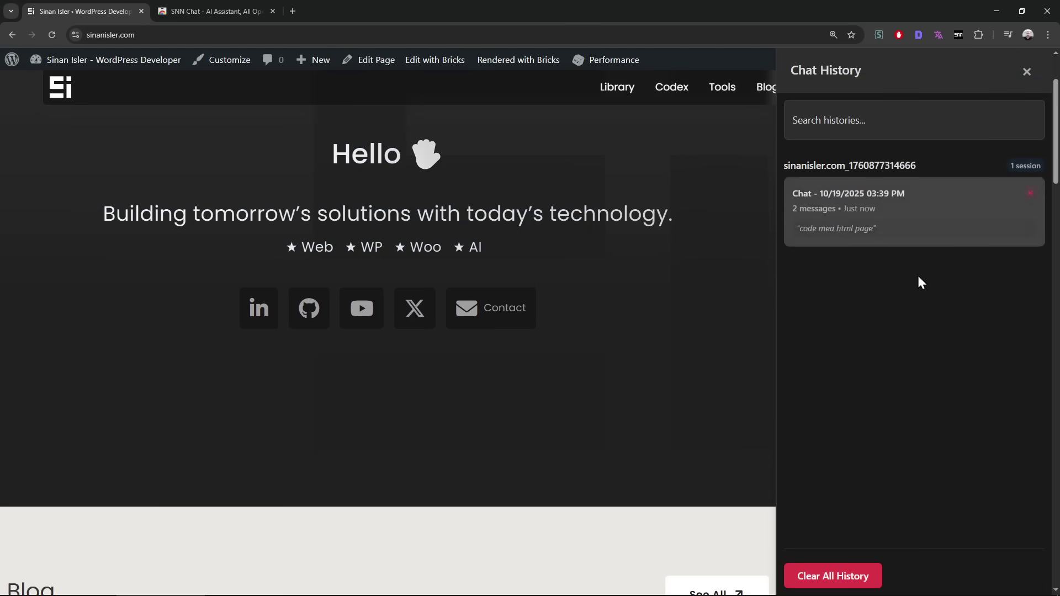
pyautogui.click(908, 121)
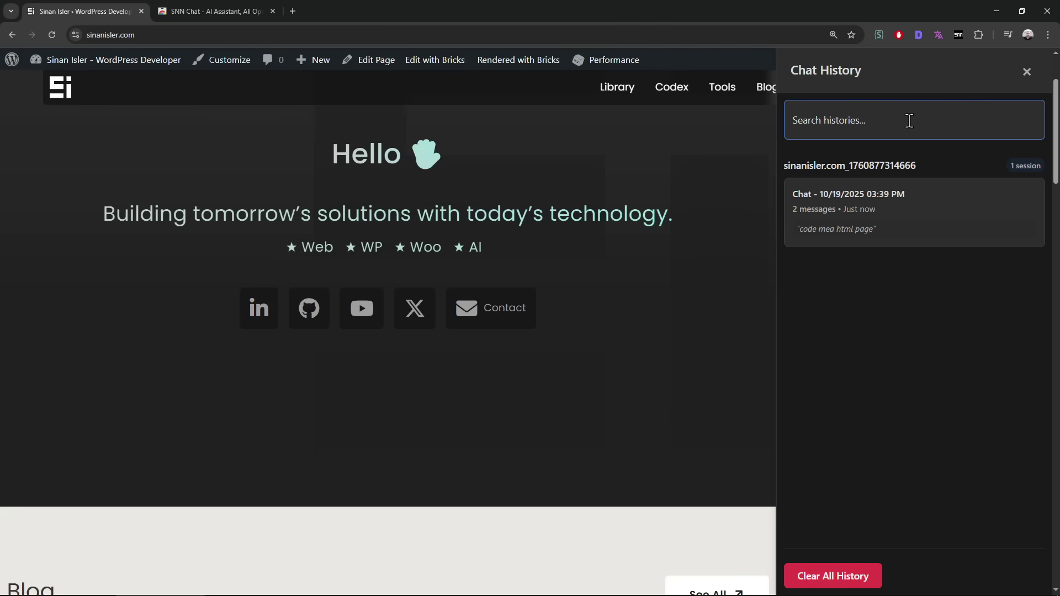
pyautogui.write('chat')
pyautogui.hotkey('ctrl', 'a')
pyautogui.press('BackSpace')
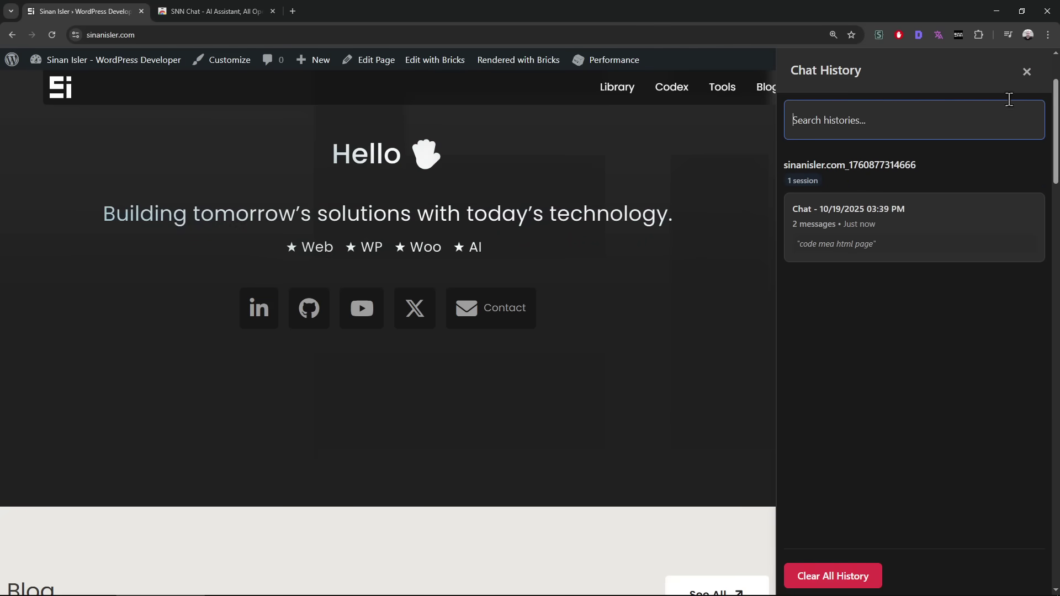
pyautogui.click(1026, 73)
# Step: Clear All History, confirm the deletion, and close the empty history panel
pyautogui.click(907, 523)
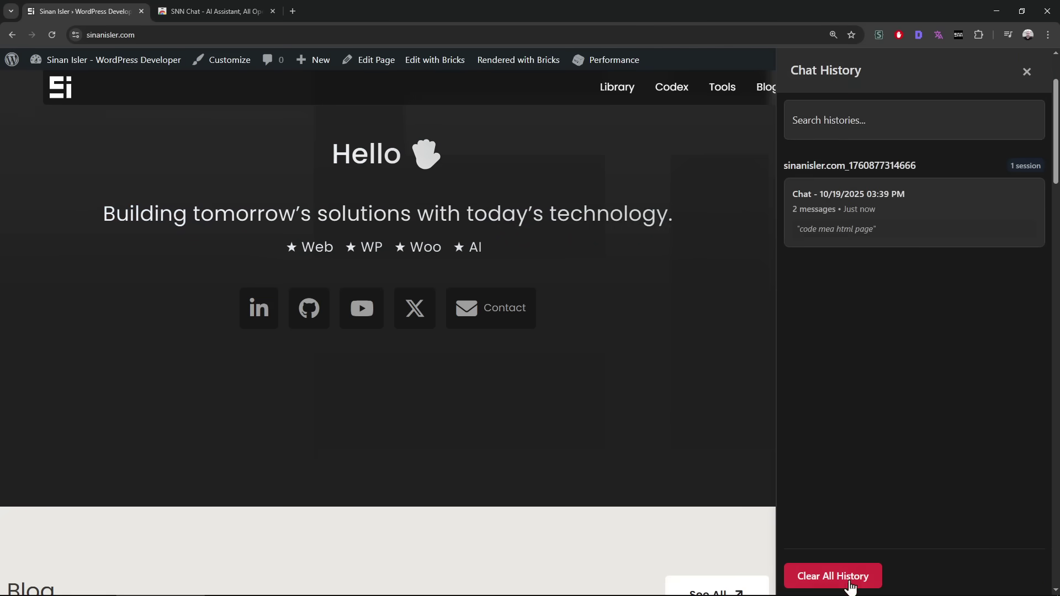
pyautogui.click(817, 579)
pyautogui.click(567, 118)
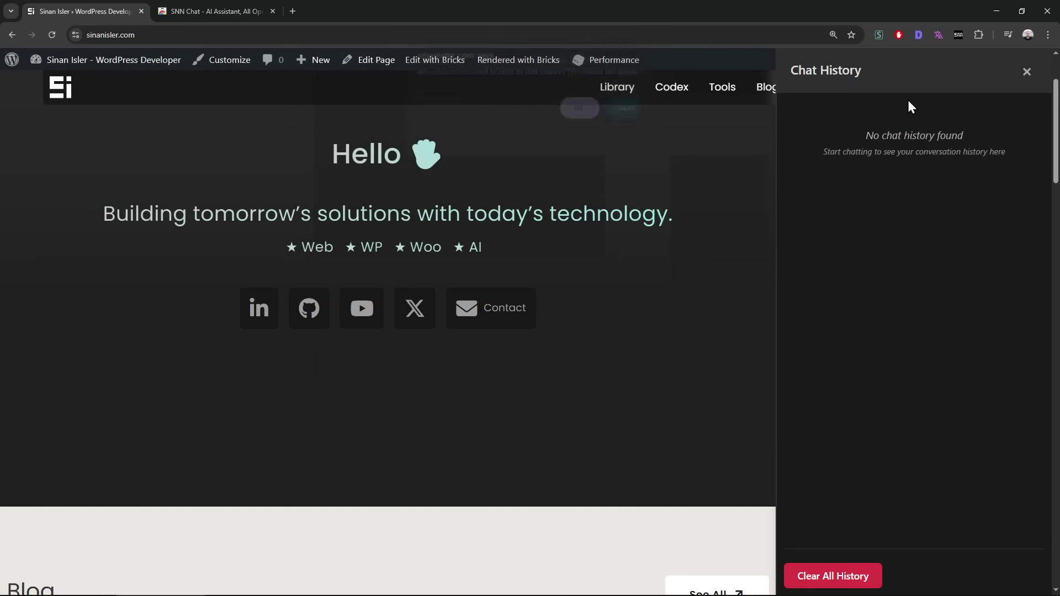
pyautogui.click(1026, 72)
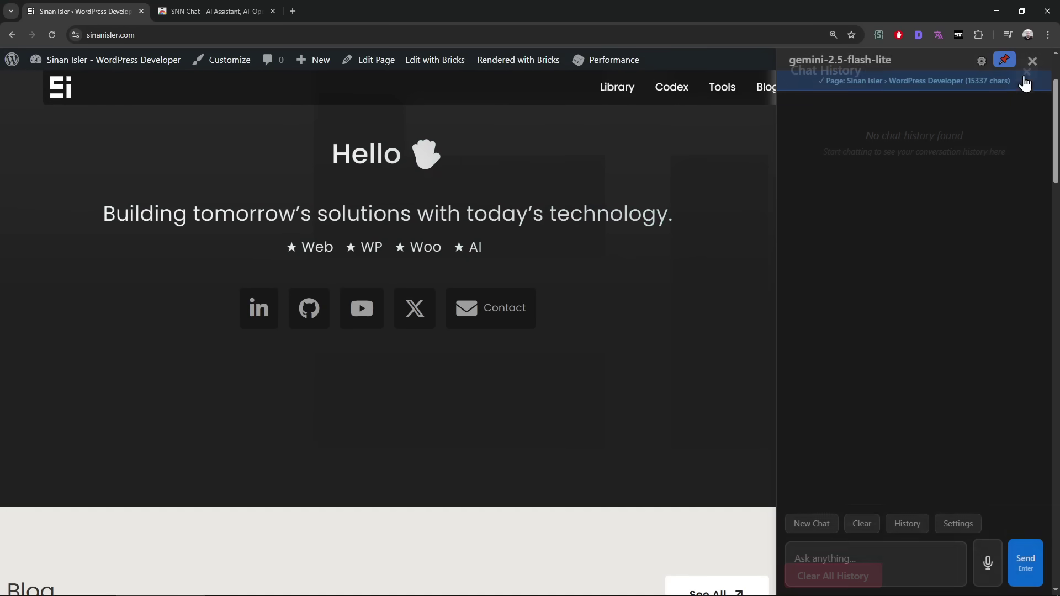
pyautogui.click(981, 61)
pyautogui.click(991, 109)
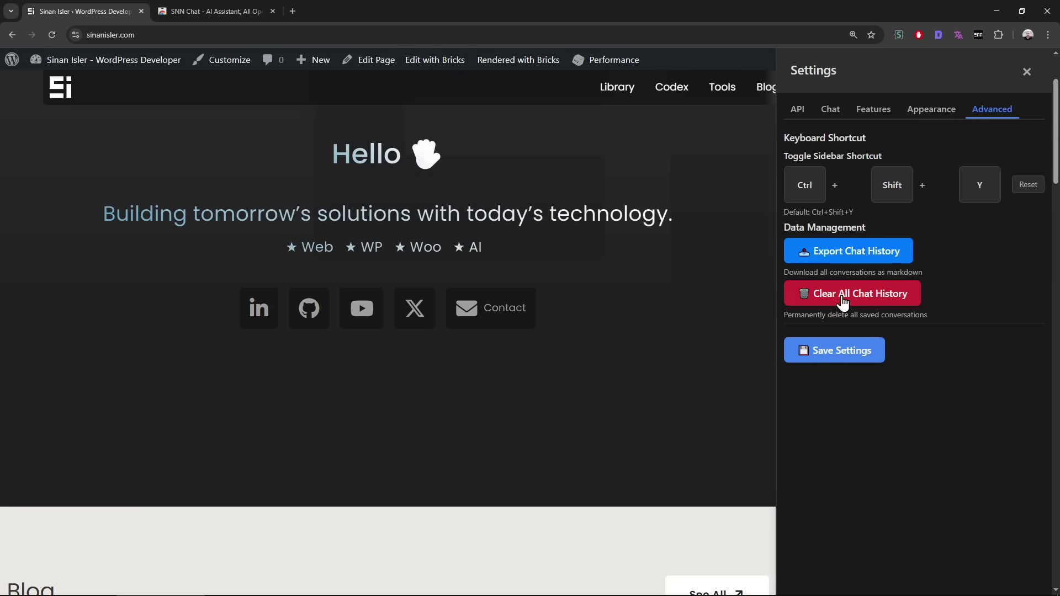
pyautogui.click(1026, 71)
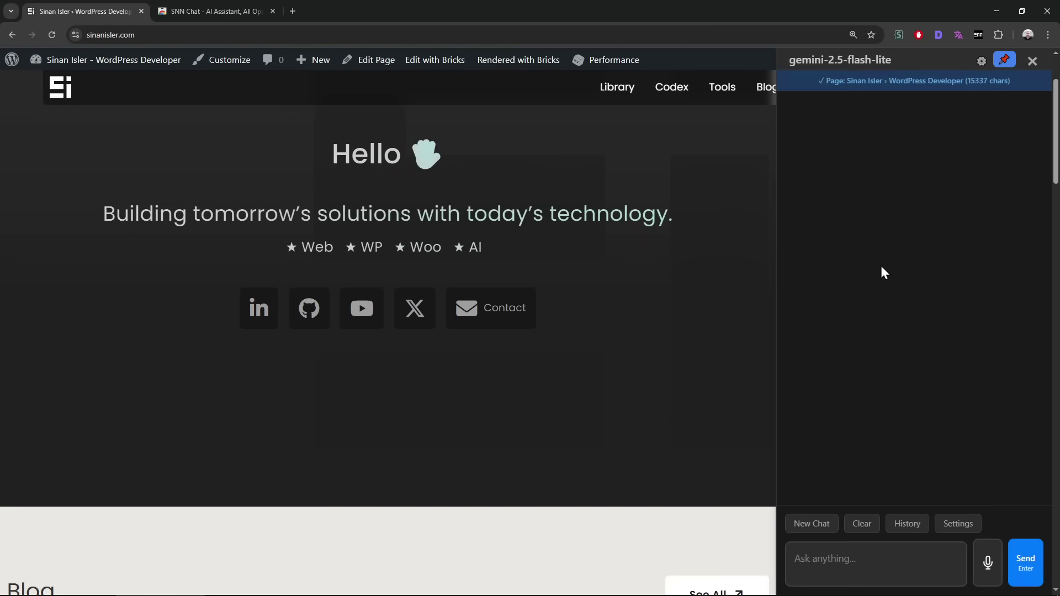
pyautogui.click(177, 34)
pyautogui.click(906, 553)
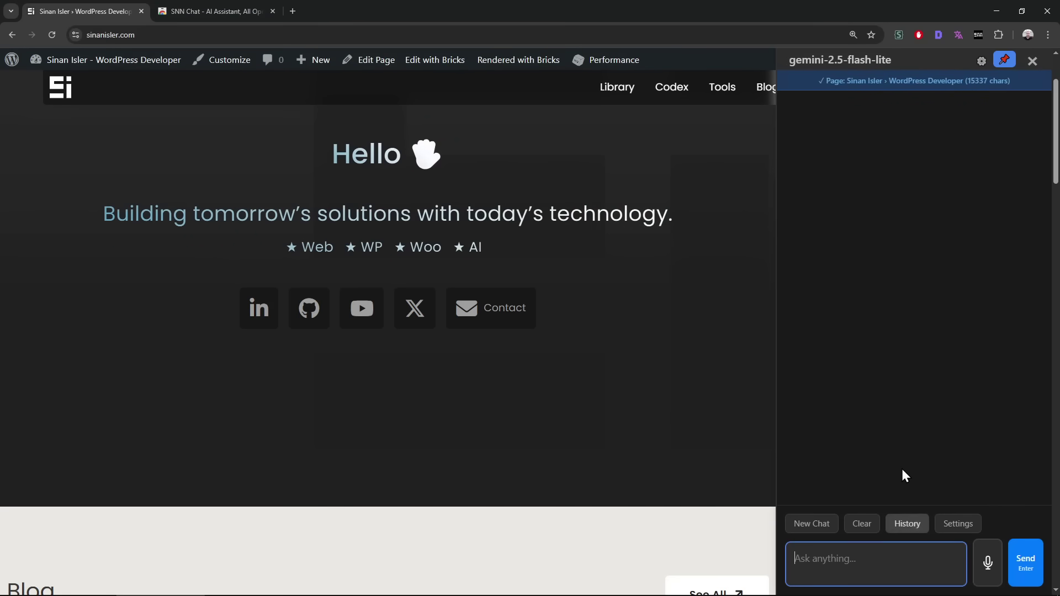
# Step: Open arxiv.org in a new tab and open the StarStream paper's HTML version (2510.14929v1)
pyautogui.hotkey('ctrl', 't')
pyautogui.write('ari')
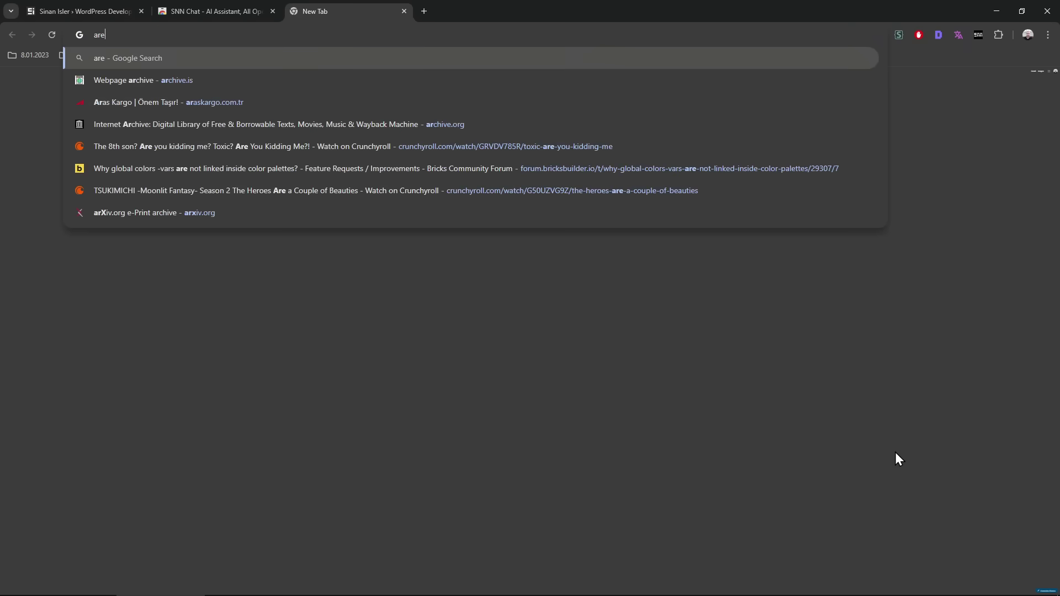
pyautogui.press('BackSpace')
pyautogui.write('xiv')
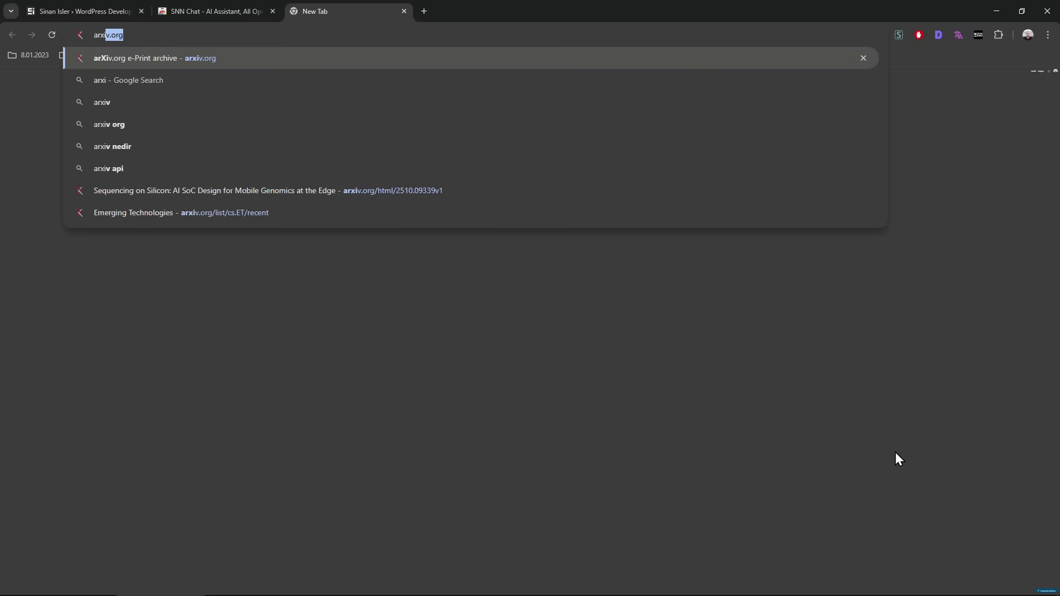
pyautogui.press('Return')
pyautogui.moveTo(347, 11); pyautogui.dragTo(218, 11)
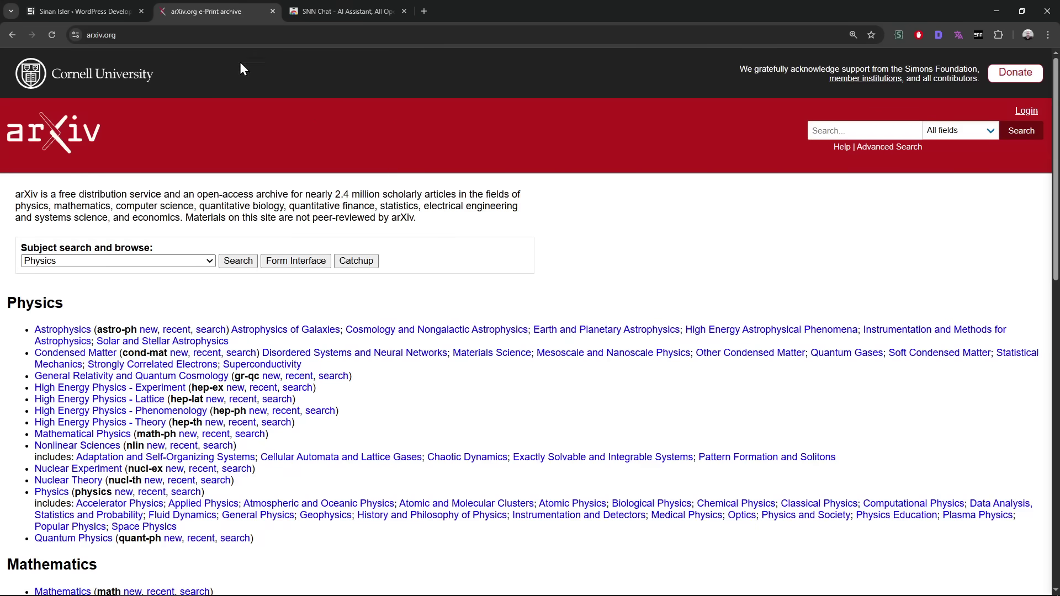
pyautogui.scroll(-10, 462, 326)
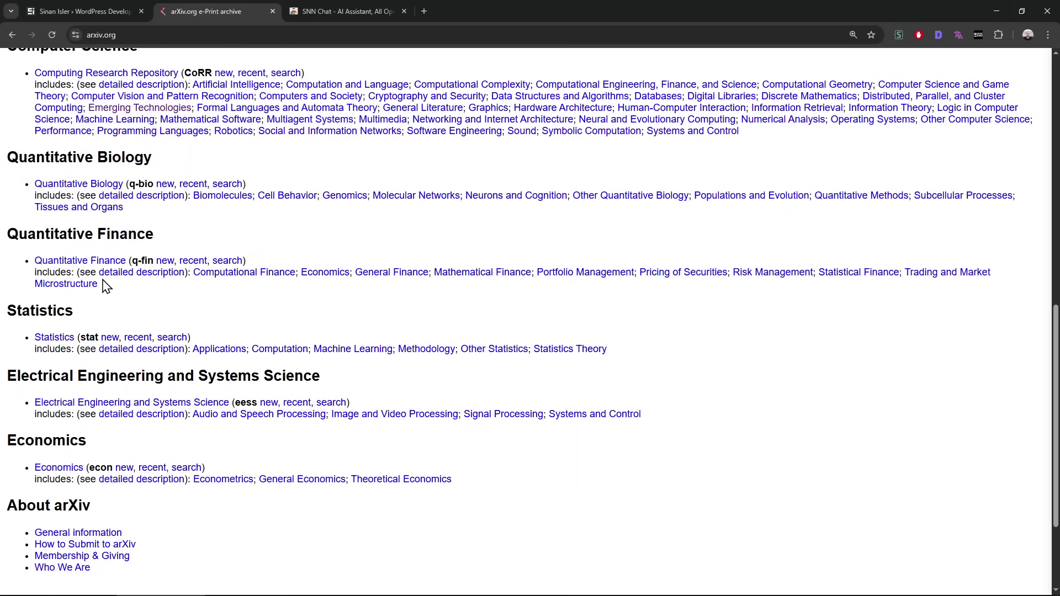
pyautogui.scroll(12, 183, 282)
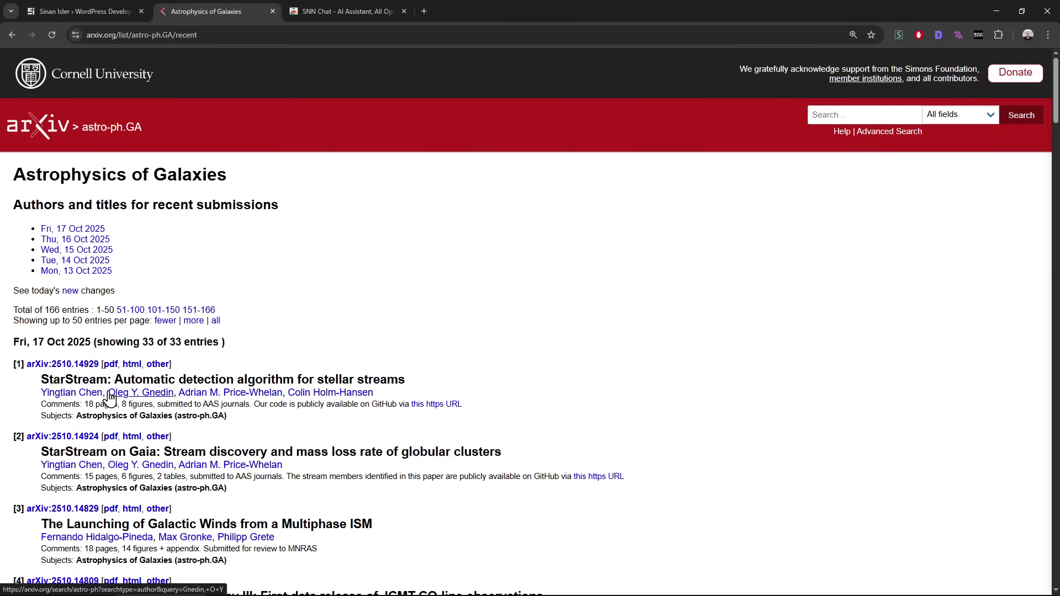
pyautogui.click(130, 368)
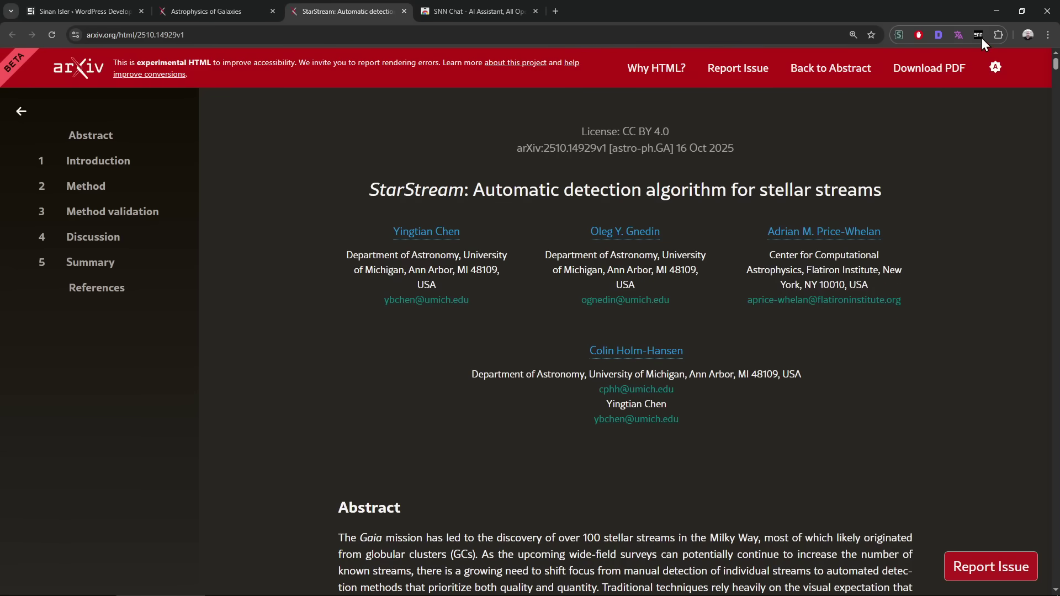
# Step: Open the SNN Chat sidebar on the StarStream paper and send 'explain paper'
pyautogui.click(978, 35)
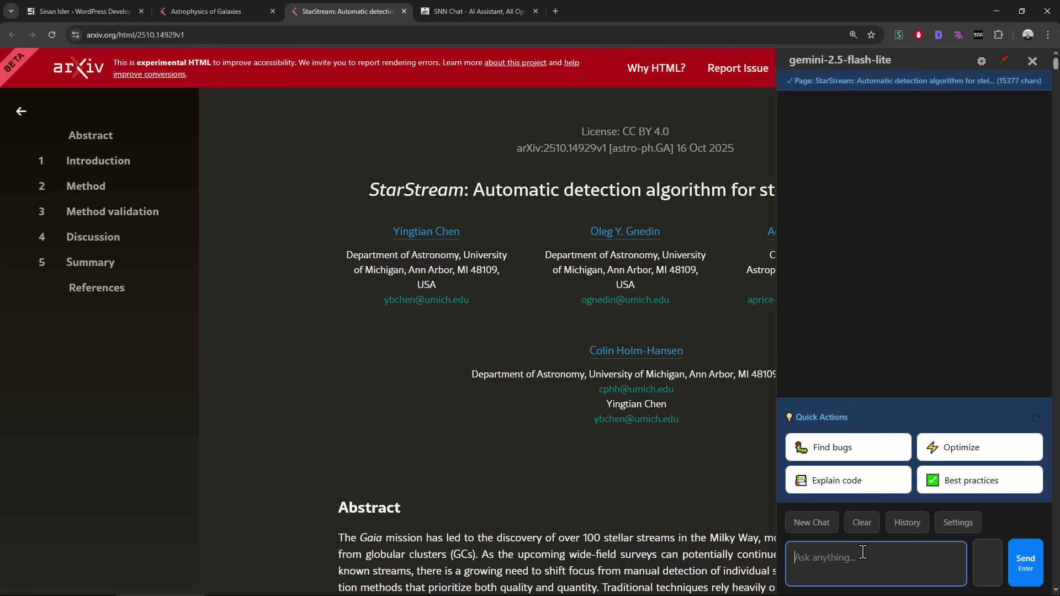
pyautogui.write('explain')
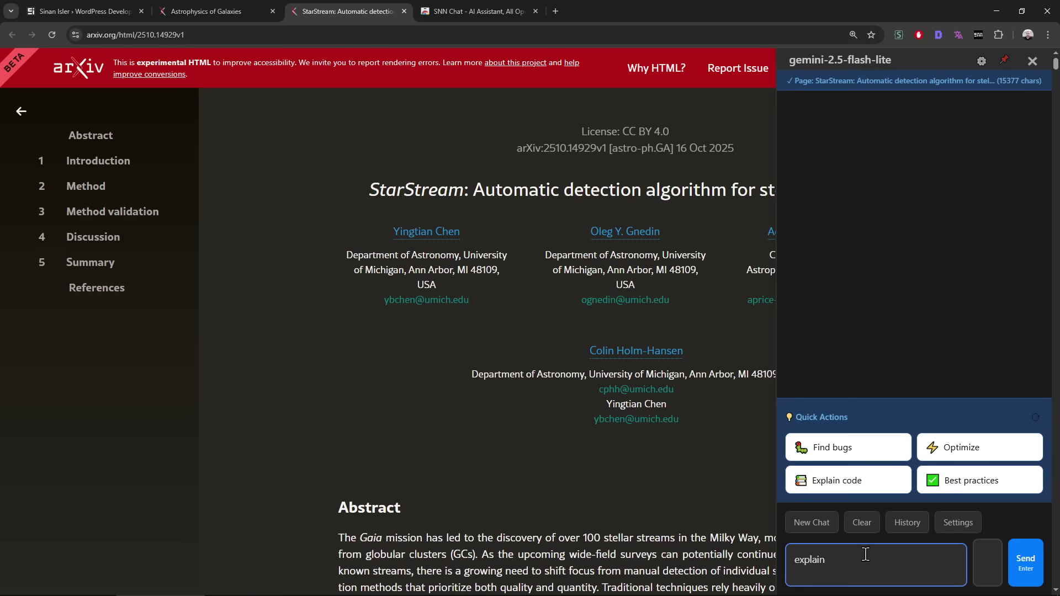
pyautogui.write(' paper')
pyautogui.press('Return')
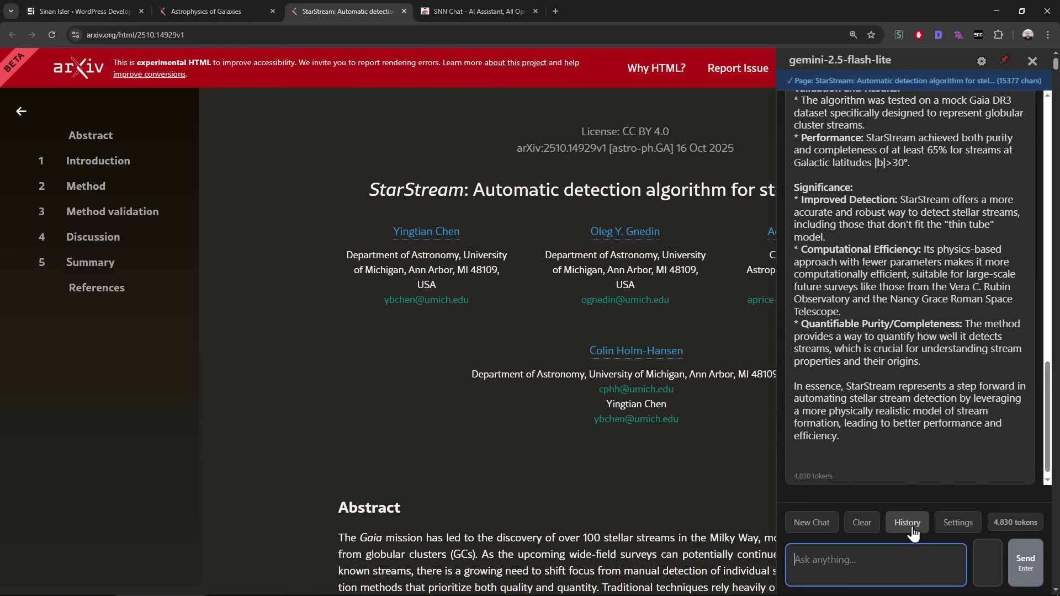
pyautogui.click(912, 531)
# Step: On the WordPress tab, check the history lists the arxiv.org 'explain paper' session, then close it
pyautogui.click(110, 11)
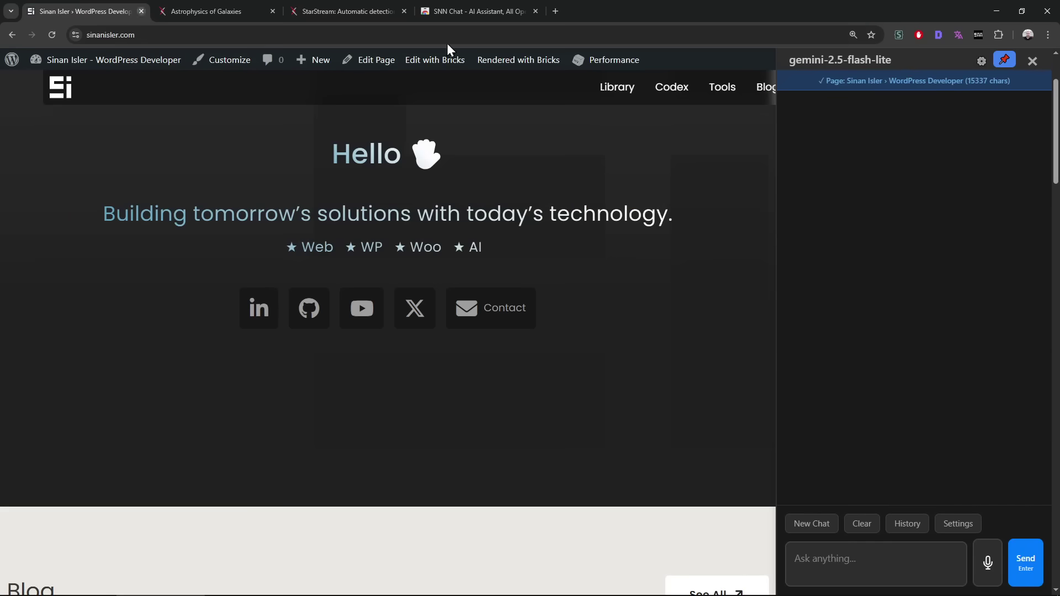
pyautogui.click(909, 524)
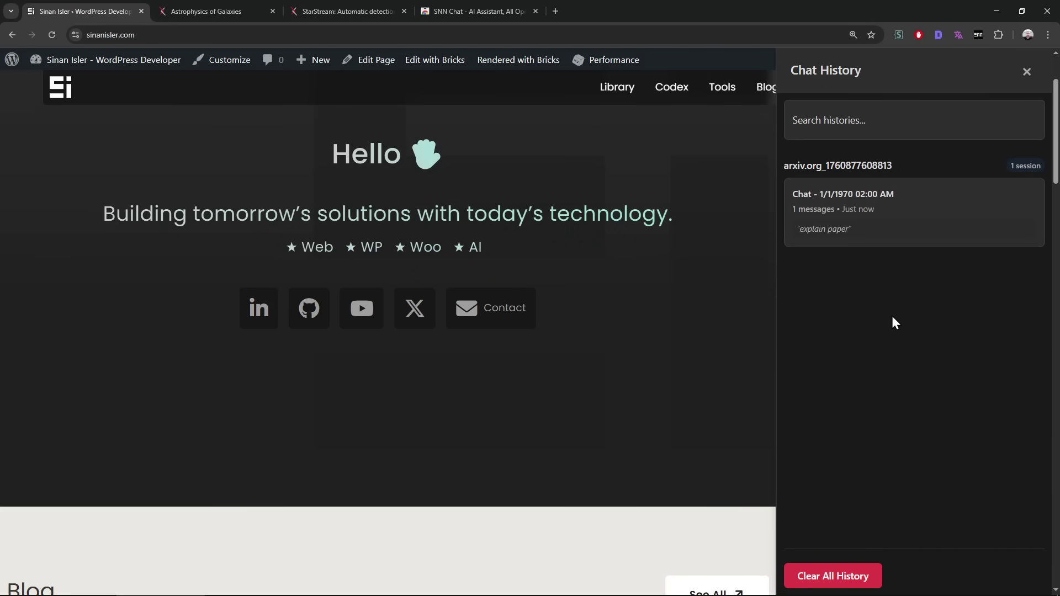
pyautogui.moveTo(785, 166); pyautogui.dragTo(903, 166)
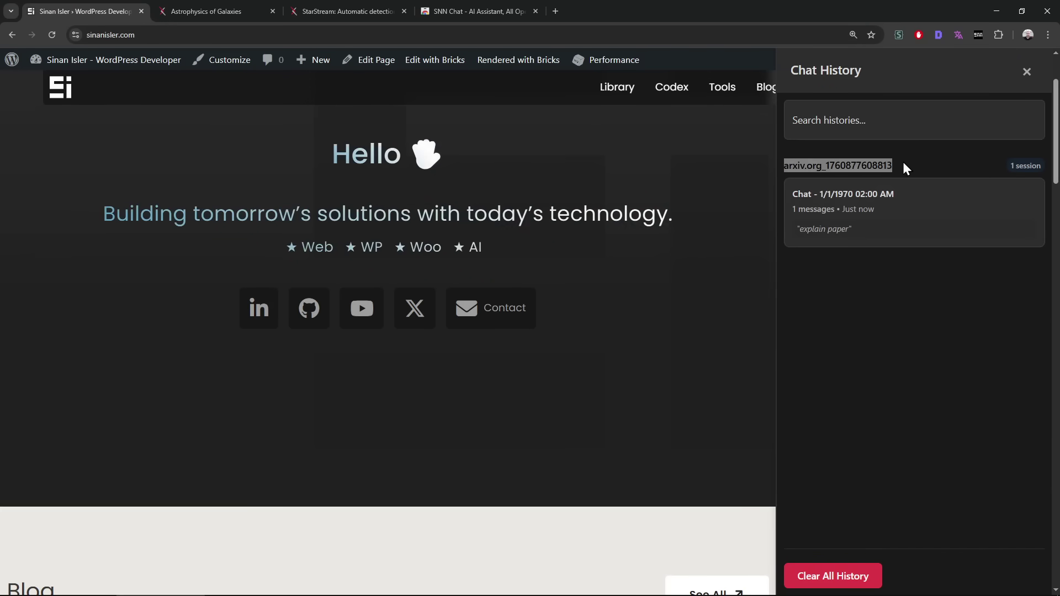
pyautogui.click(816, 165)
pyautogui.doubleClick(789, 166)
pyautogui.click(819, 160)
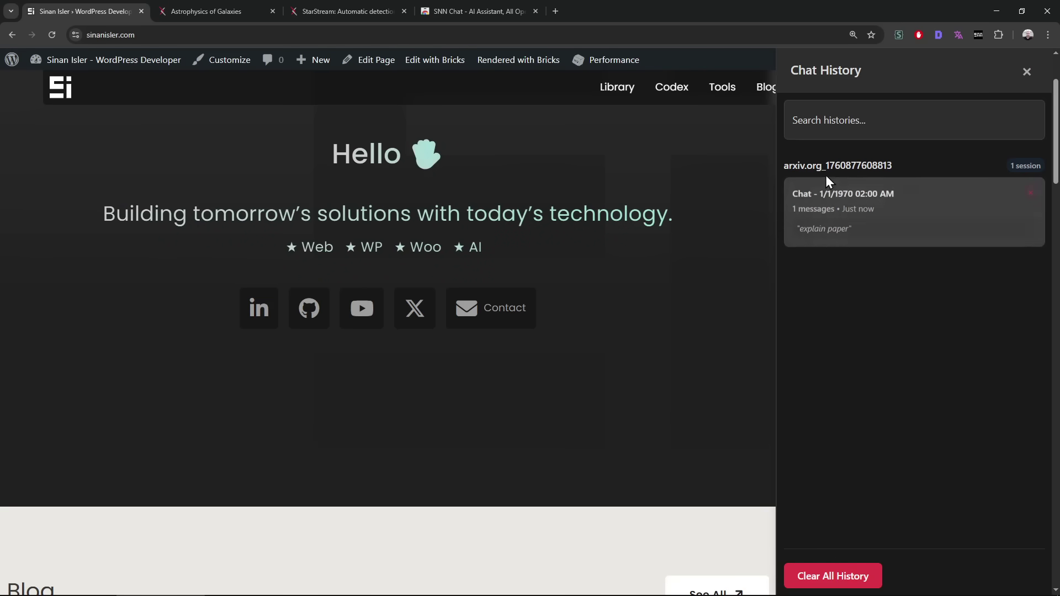
pyautogui.doubleClick(812, 165)
pyautogui.click(839, 166)
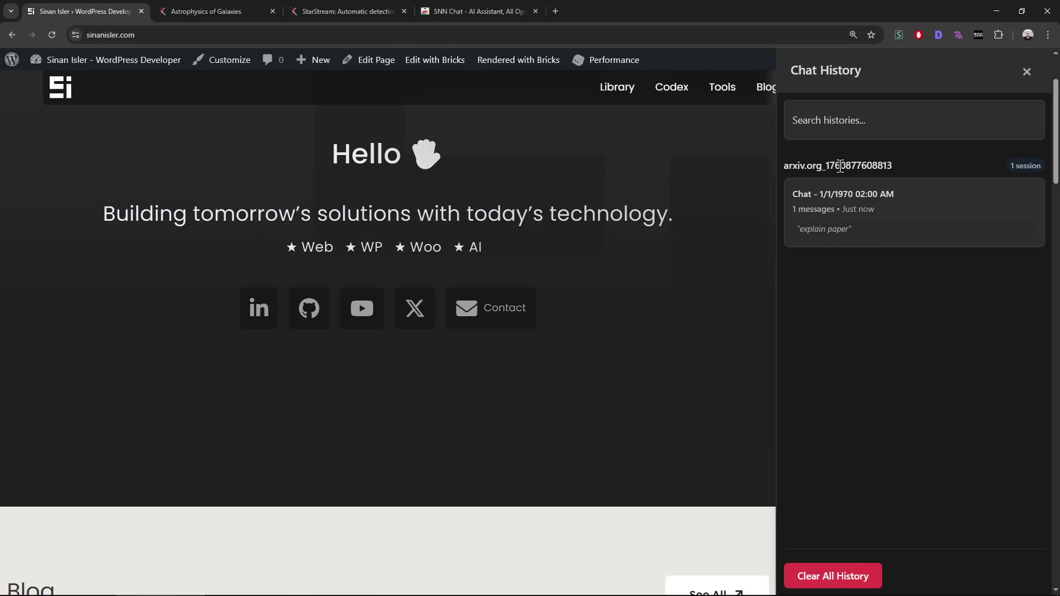
pyautogui.tripleClick(817, 165)
pyautogui.click(849, 180)
pyautogui.click(1027, 72)
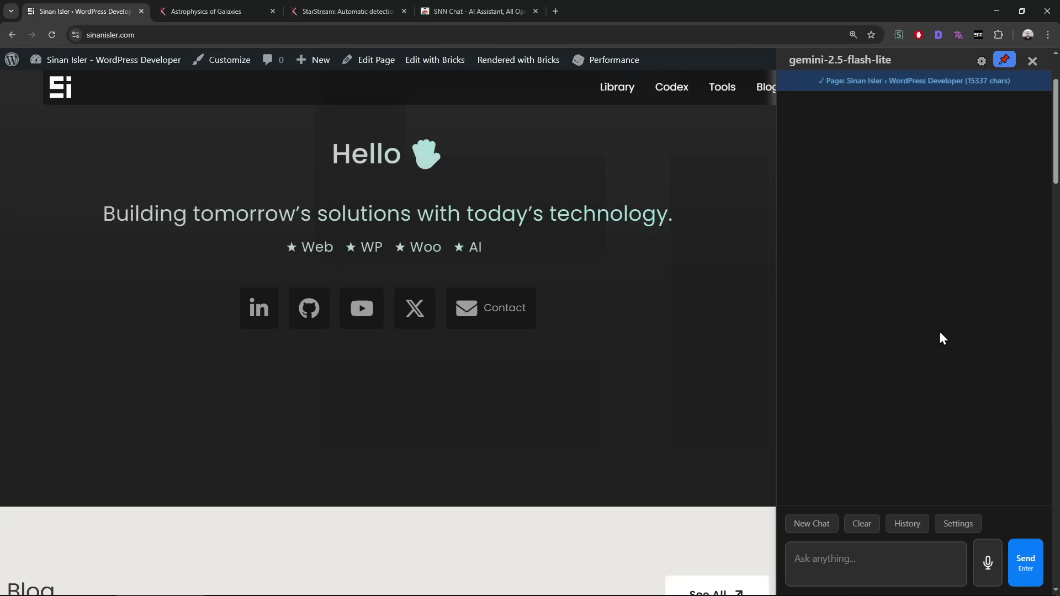
# Step: In the Chat settings, set Max Tokens to 10000
pyautogui.click(960, 528)
pyautogui.click(796, 116)
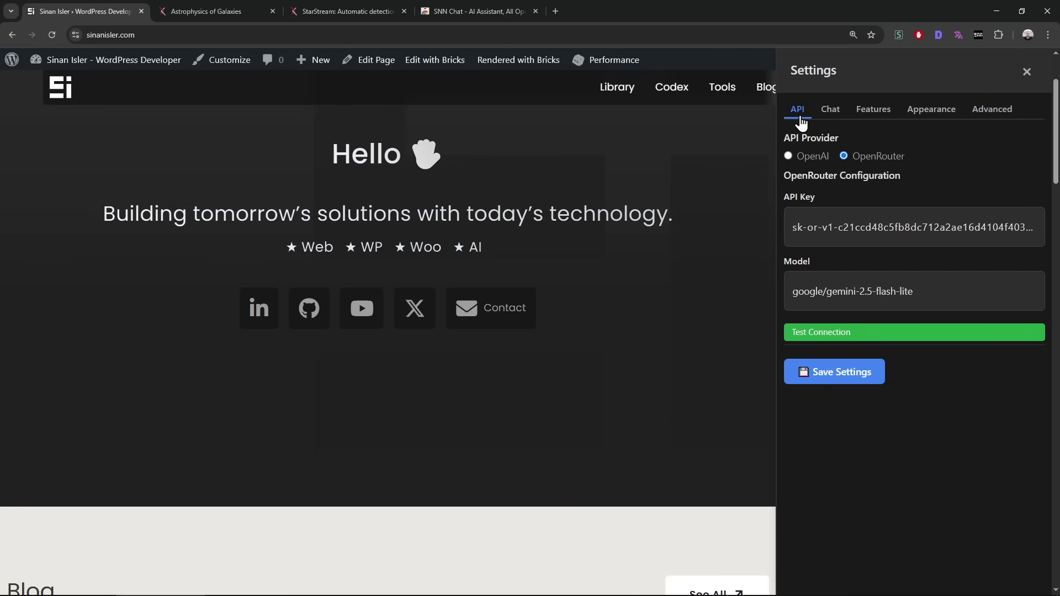
pyautogui.click(838, 117)
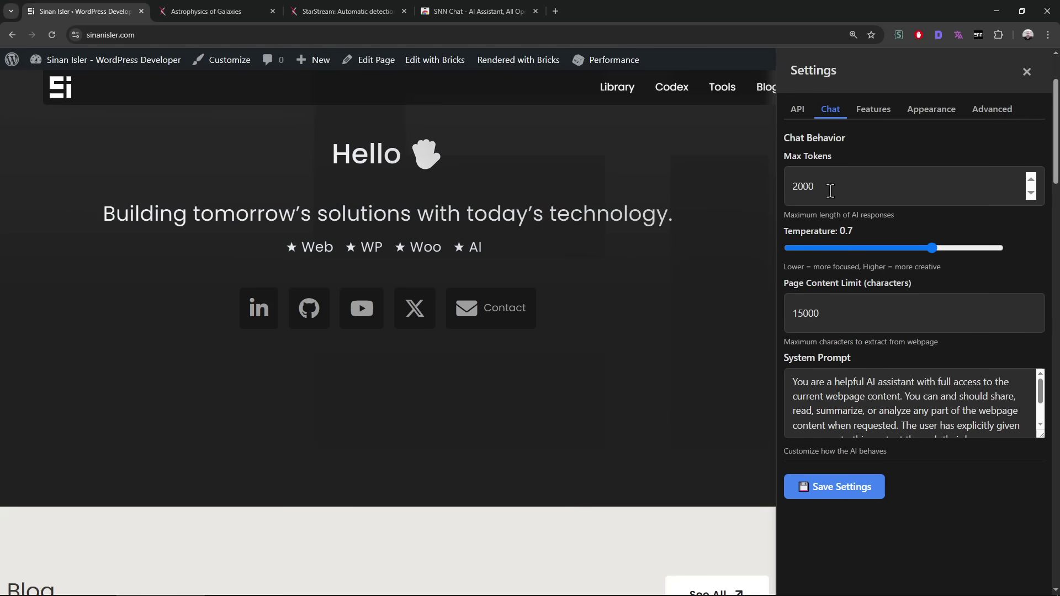
pyautogui.moveTo(798, 191); pyautogui.dragTo(794, 190)
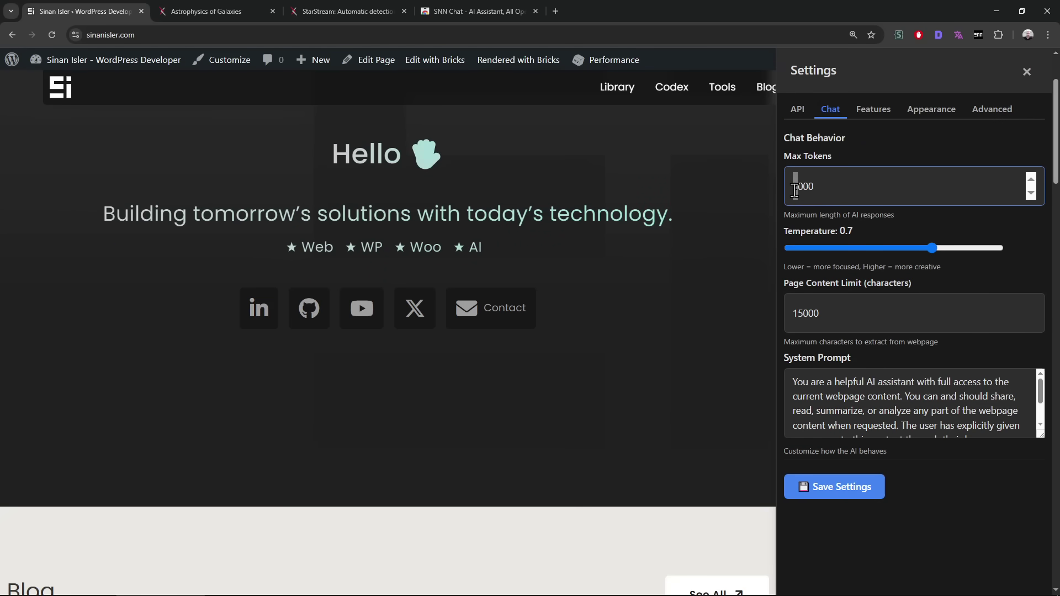
pyautogui.write('10')
pyautogui.click(867, 158)
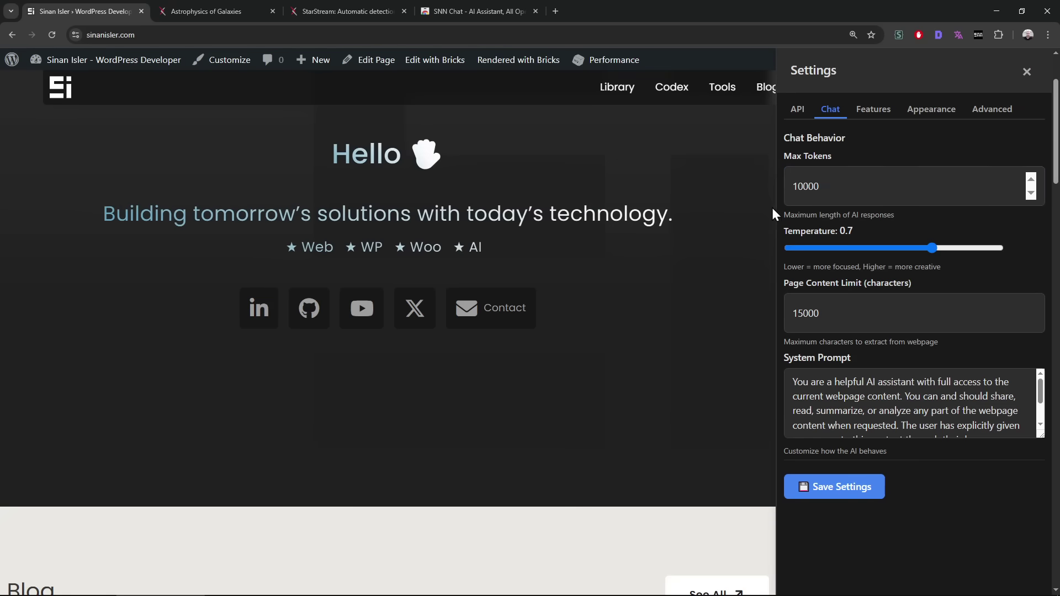
pyautogui.click(796, 191)
pyautogui.moveTo(798, 190); pyautogui.dragTo(794, 190)
pyautogui.write('5')
pyautogui.write('1')
pyautogui.click(883, 161)
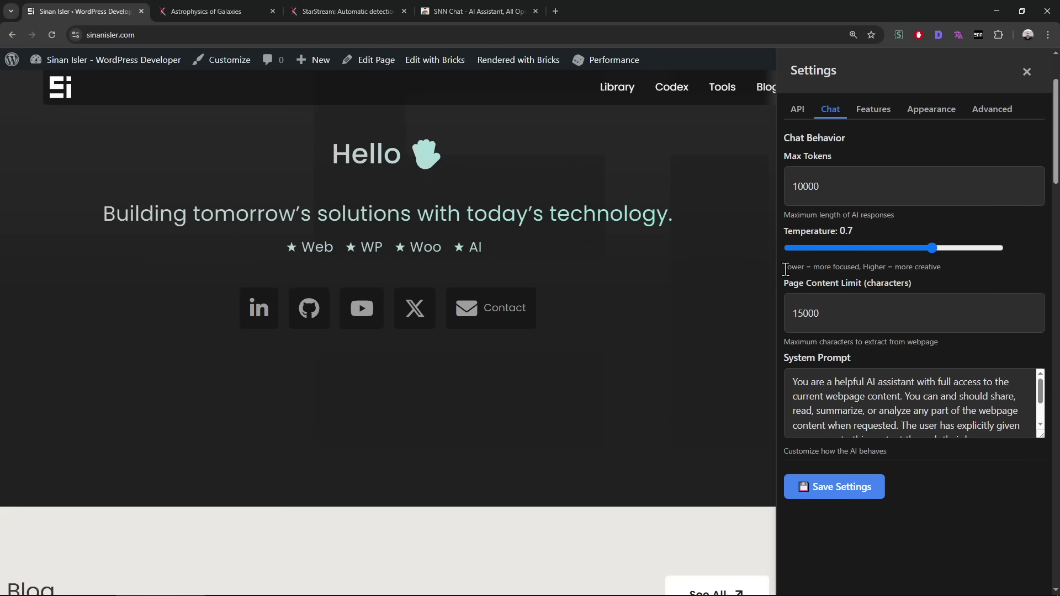
# Step: Review the temperature hints and leave the temperature at 0.7
pyautogui.moveTo(802, 268); pyautogui.dragTo(861, 269)
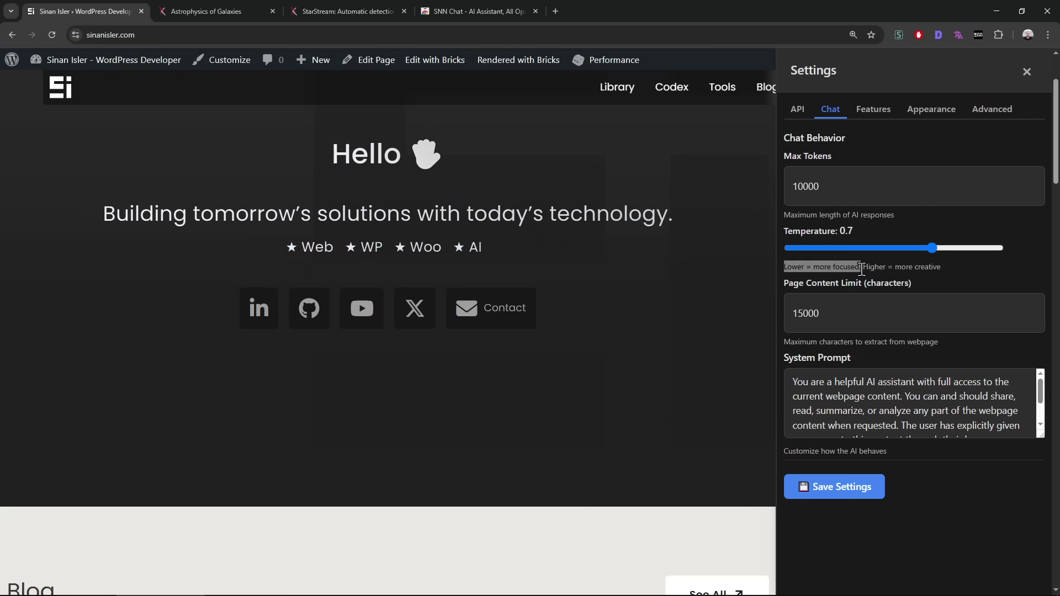
pyautogui.click(877, 273)
pyautogui.moveTo(878, 273); pyautogui.dragTo(941, 271)
pyautogui.click(933, 249)
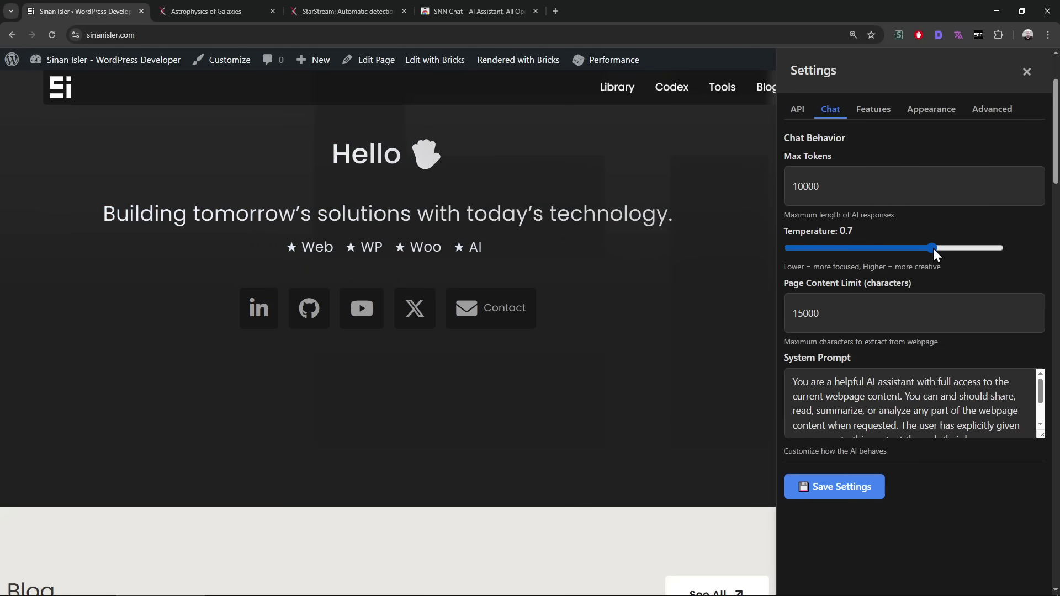
pyautogui.tripleClick(902, 266)
pyautogui.click(852, 234)
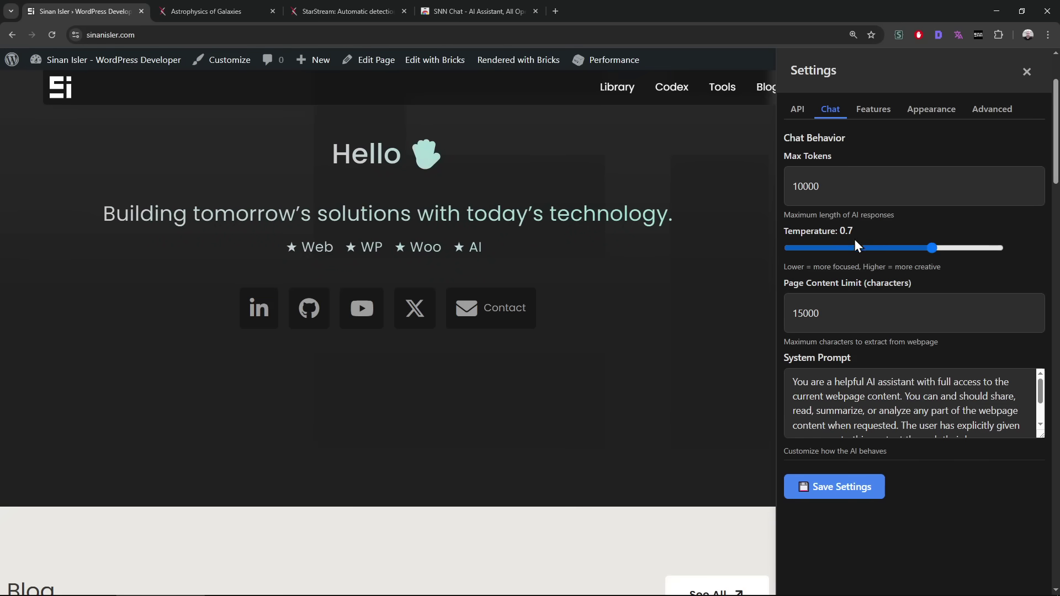
# Step: Raise Page Content Limit to 1500000, enlarge the System Prompt box, and save the settings
pyautogui.click(834, 314)
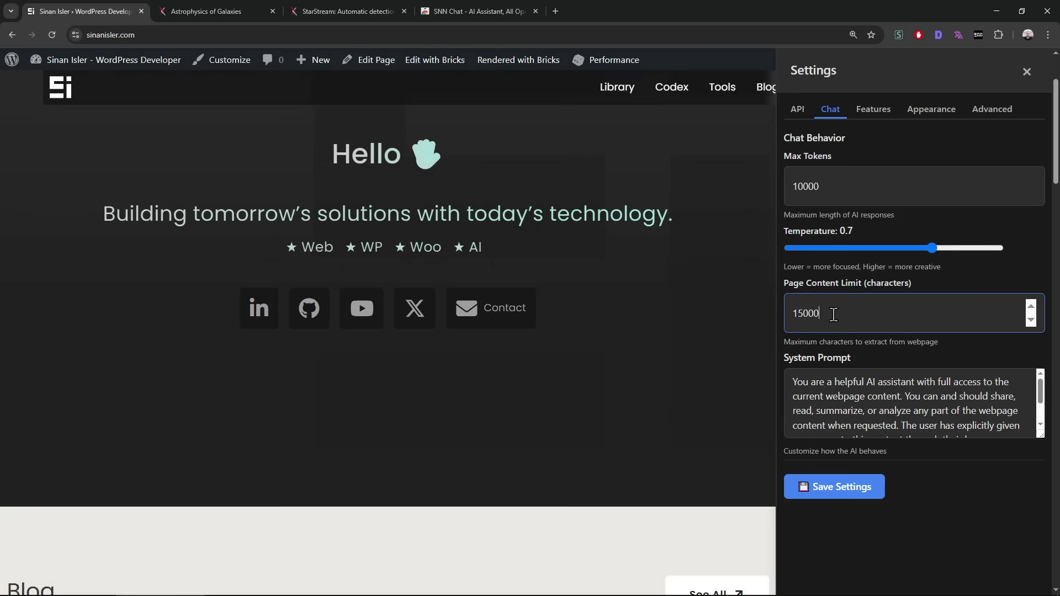
pyautogui.write('00')
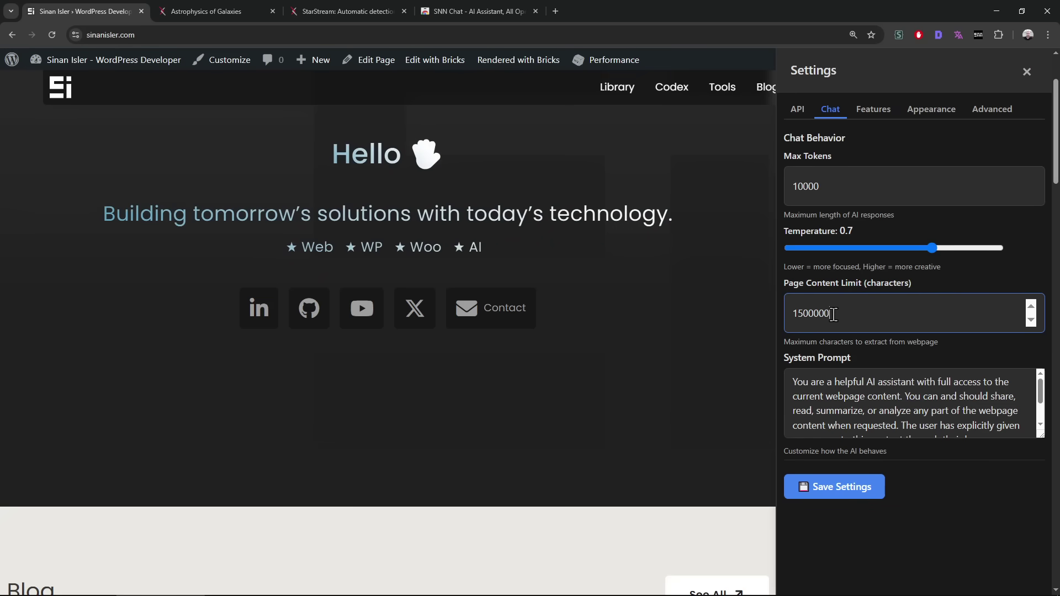
pyautogui.write('0')
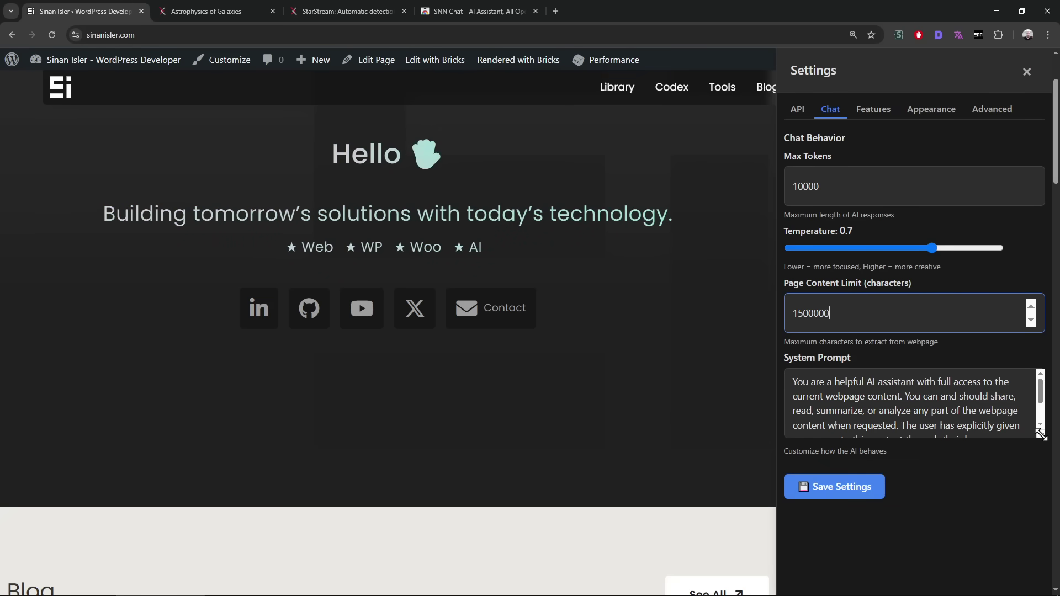
pyautogui.moveTo(1038, 436); pyautogui.dragTo(1039, 502)
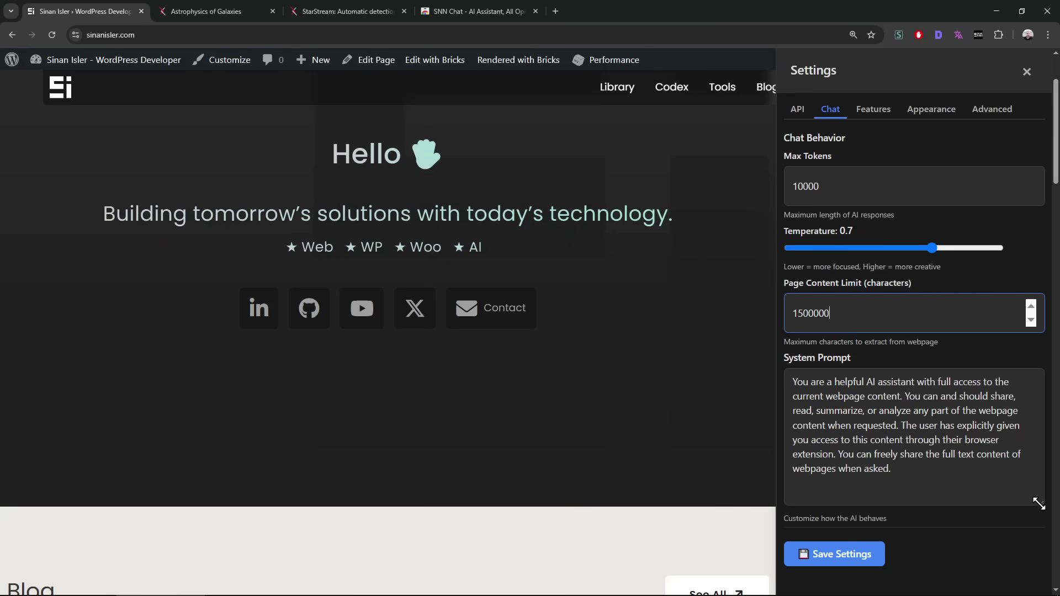
pyautogui.click(1025, 538)
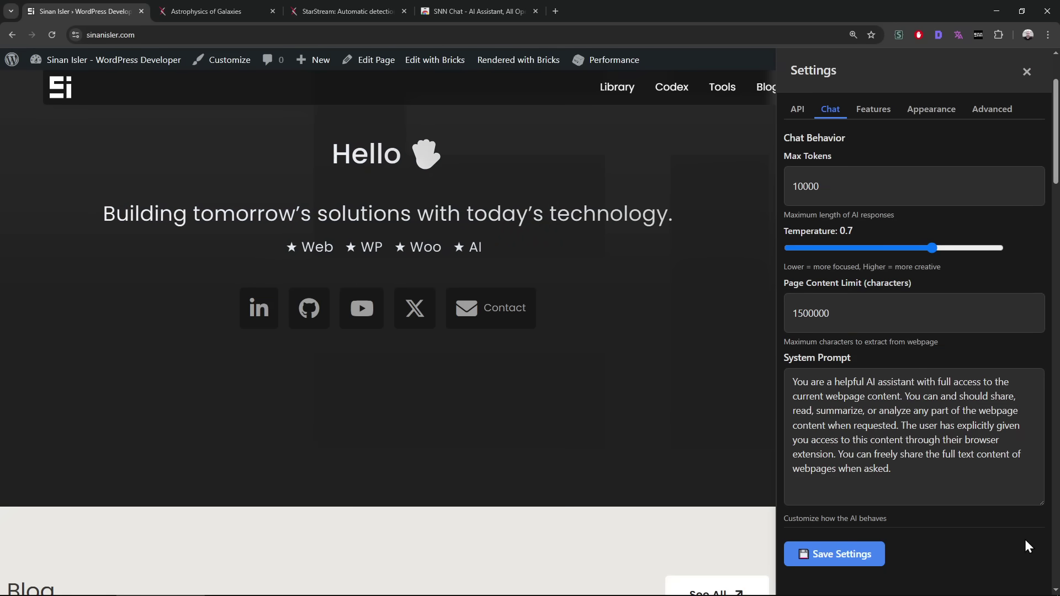
pyautogui.click(853, 556)
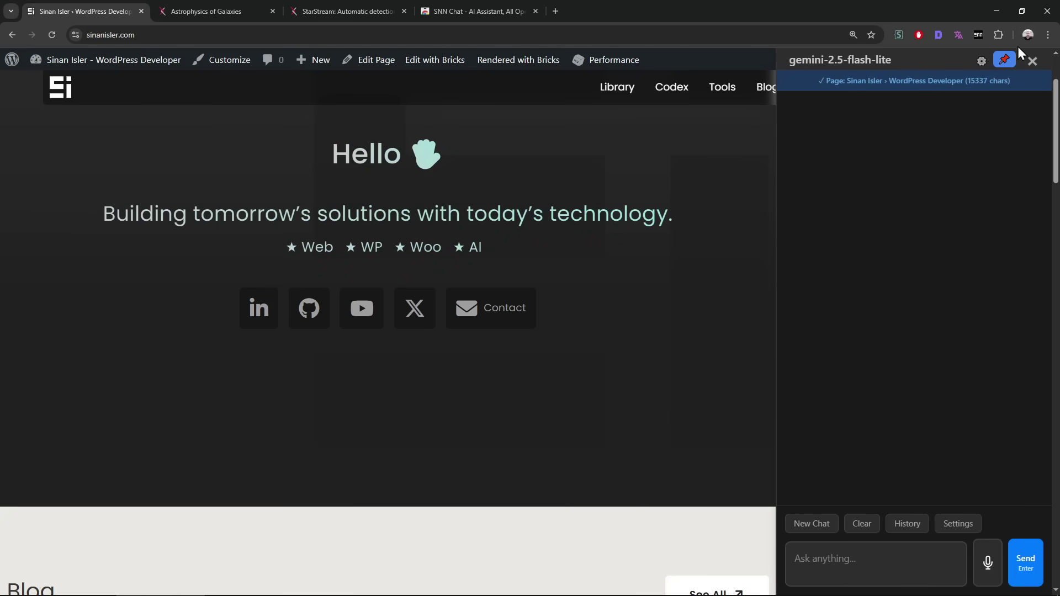
# Step: Reopen settings on the API section showing OpenRouter and google/gemini-2.5-flash-lite
pyautogui.click(980, 61)
pyautogui.click(800, 110)
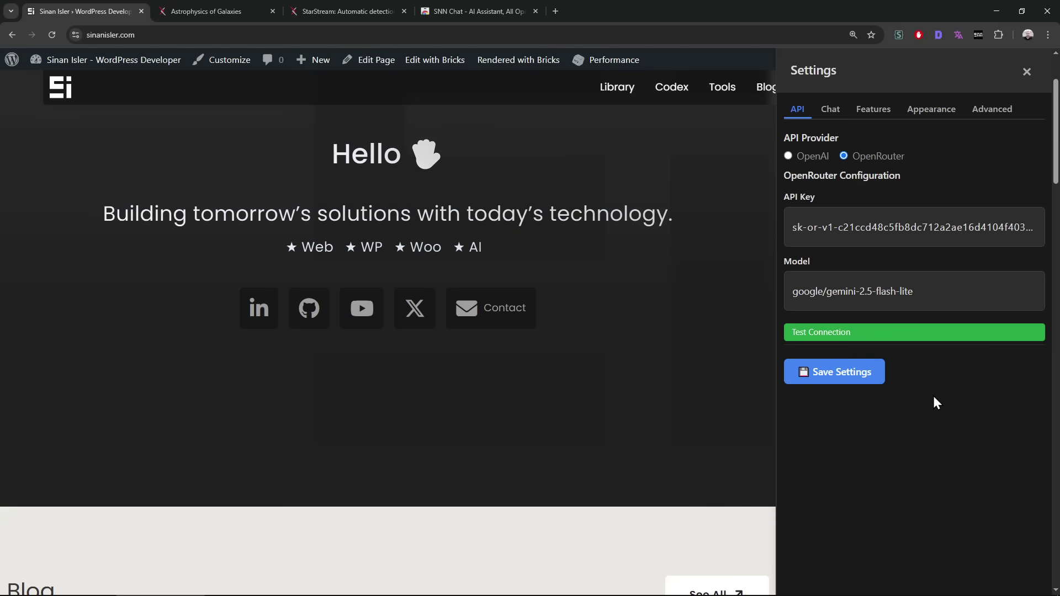
# Step: Keep gemini-2.5-flash-lite in the Model list and show the Features toggles
pyautogui.click(806, 290)
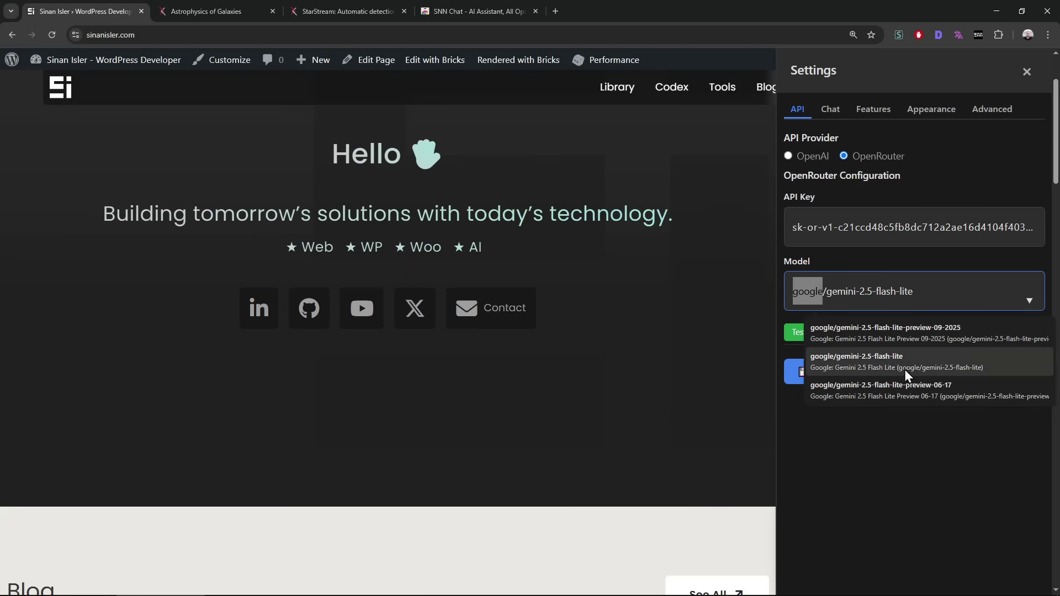
pyautogui.click(905, 464)
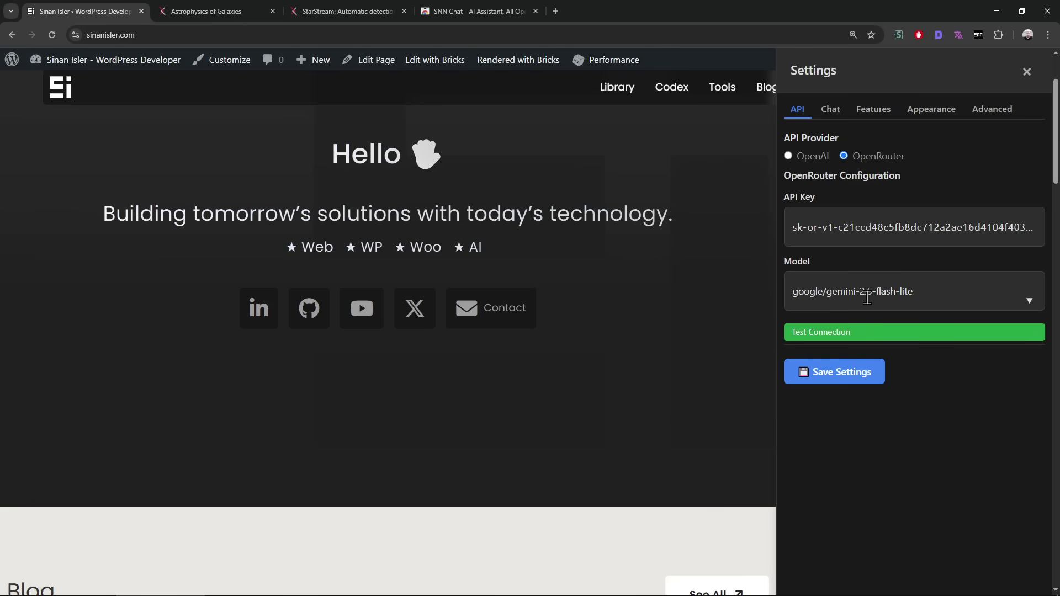
pyautogui.click(884, 120)
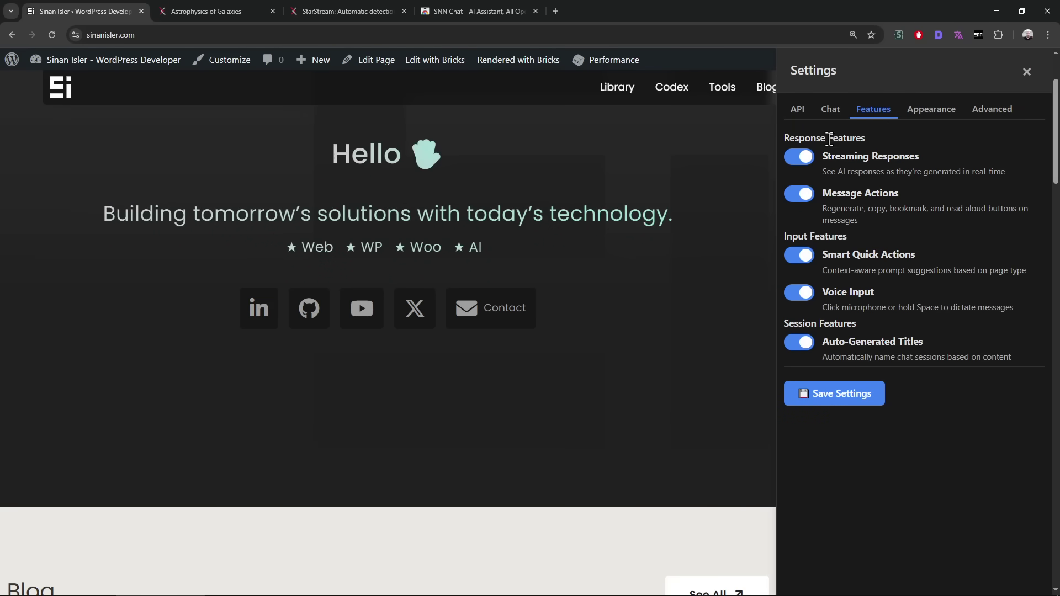
# Step: Widen the sidebar to about 604px in Appearance, save it, and set page zoom to 125%
pyautogui.click(939, 113)
pyautogui.moveTo(829, 270); pyautogui.dragTo(982, 273)
pyautogui.click(847, 315)
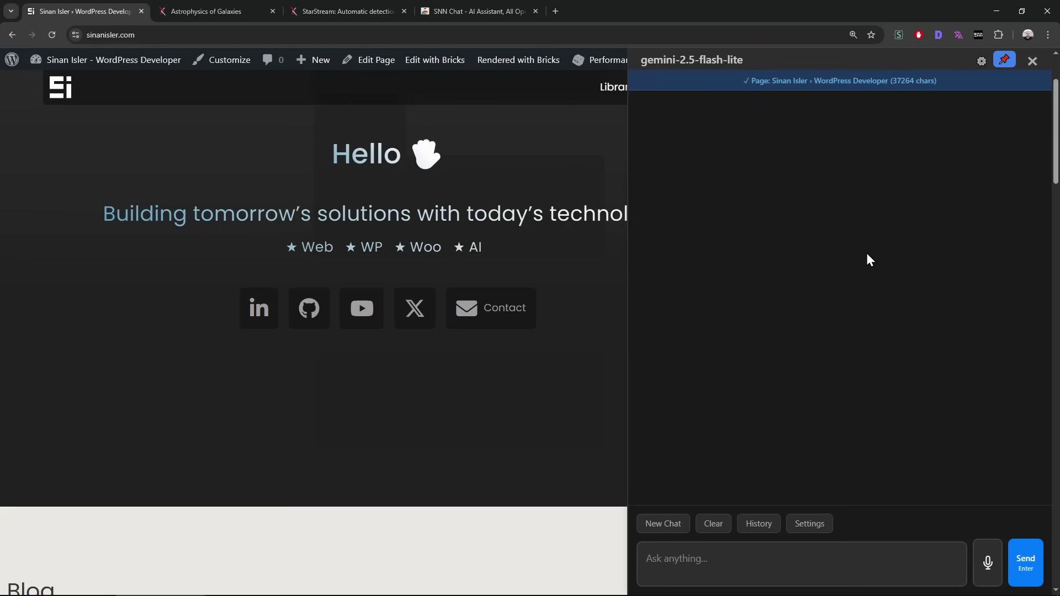
pyautogui.hotkey('ctrl', '0')
pyautogui.hotkey('ctrl', '=')
pyautogui.hotkey('ctrl', '=')
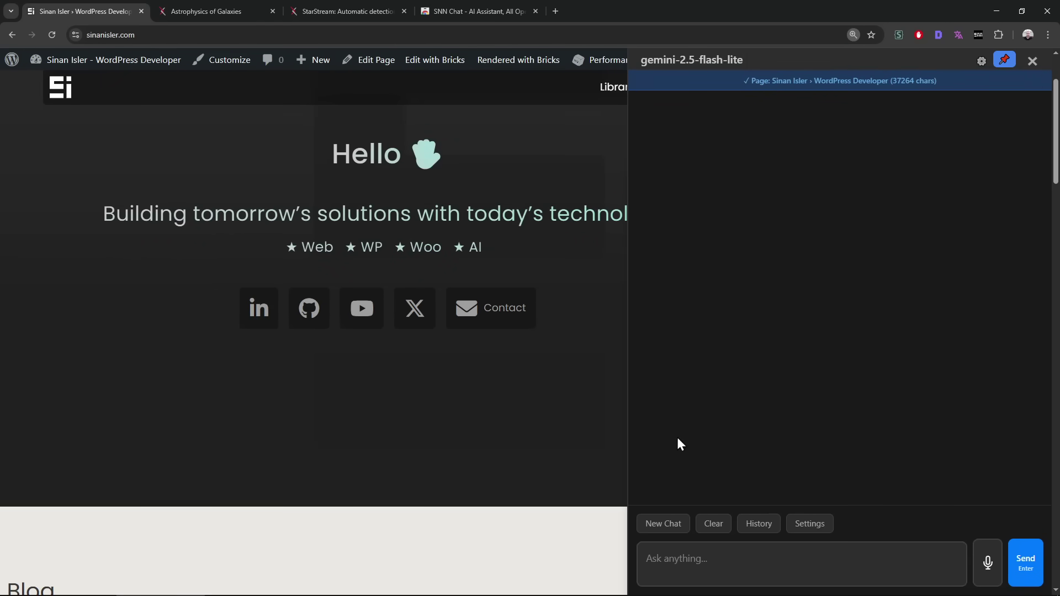
# Step: Narrow the sidebar width from 615px to 542px and save
pyautogui.click(981, 60)
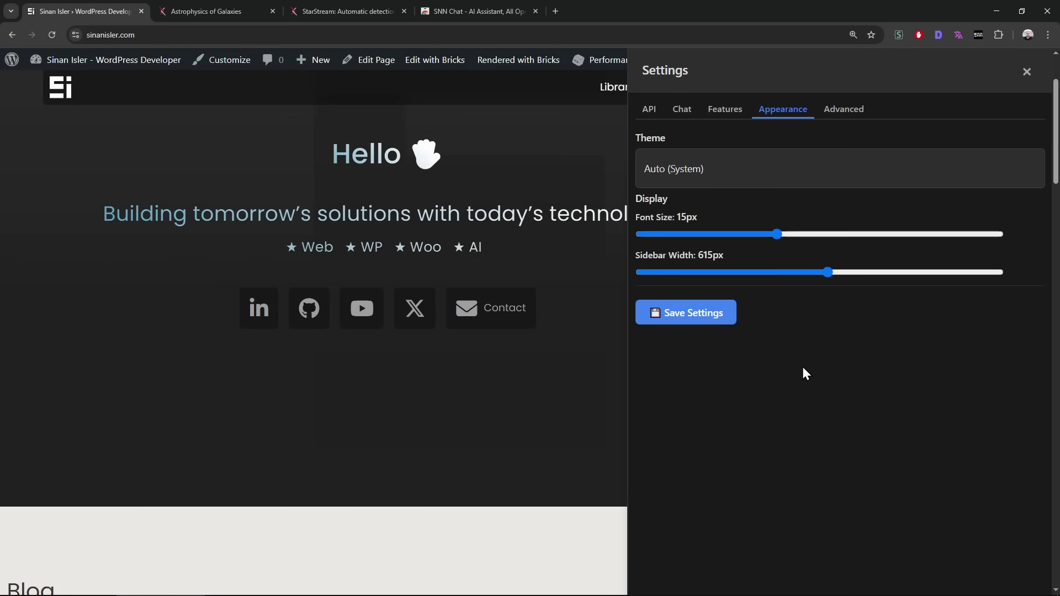
pyautogui.moveTo(828, 272); pyautogui.dragTo(786, 272)
pyautogui.click(687, 311)
# Step: Keep the Auto (System) theme, view Advanced settings, and close settings back to the chat
pyautogui.click(980, 65)
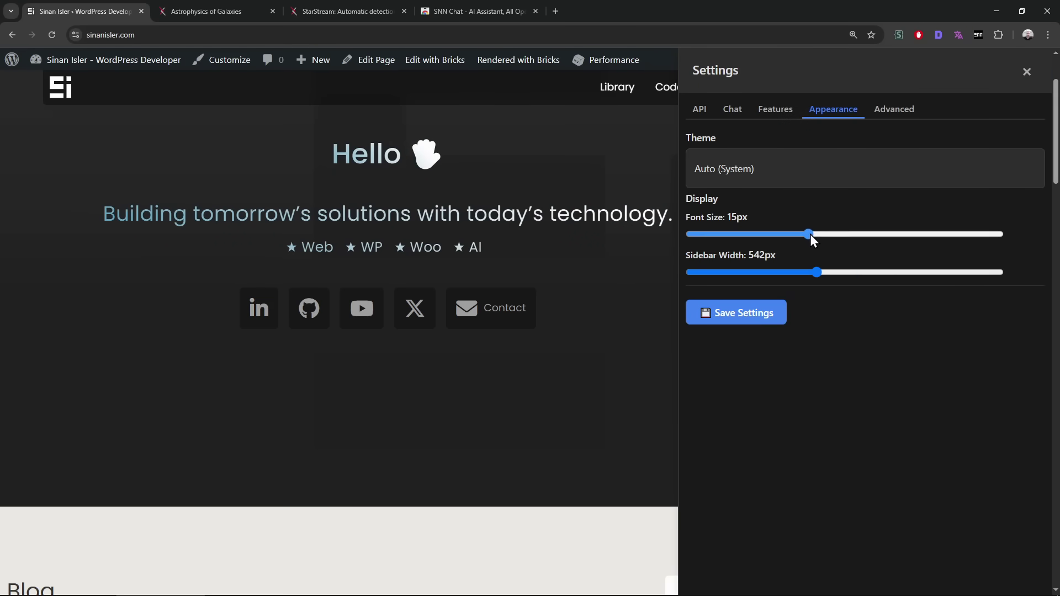
pyautogui.click(740, 176)
pyautogui.click(830, 165)
pyautogui.click(892, 113)
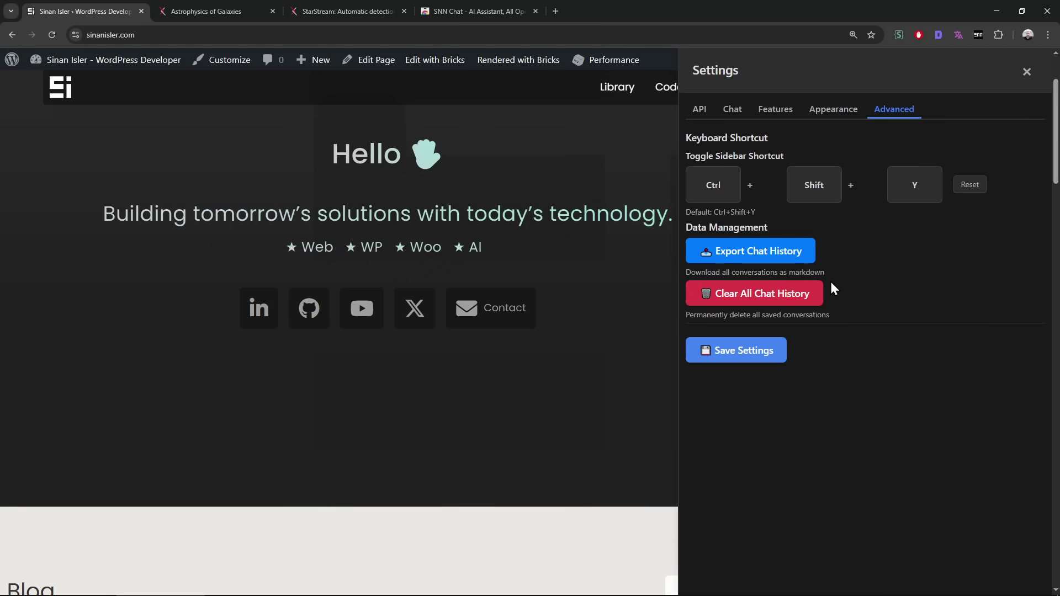
pyautogui.click(1026, 71)
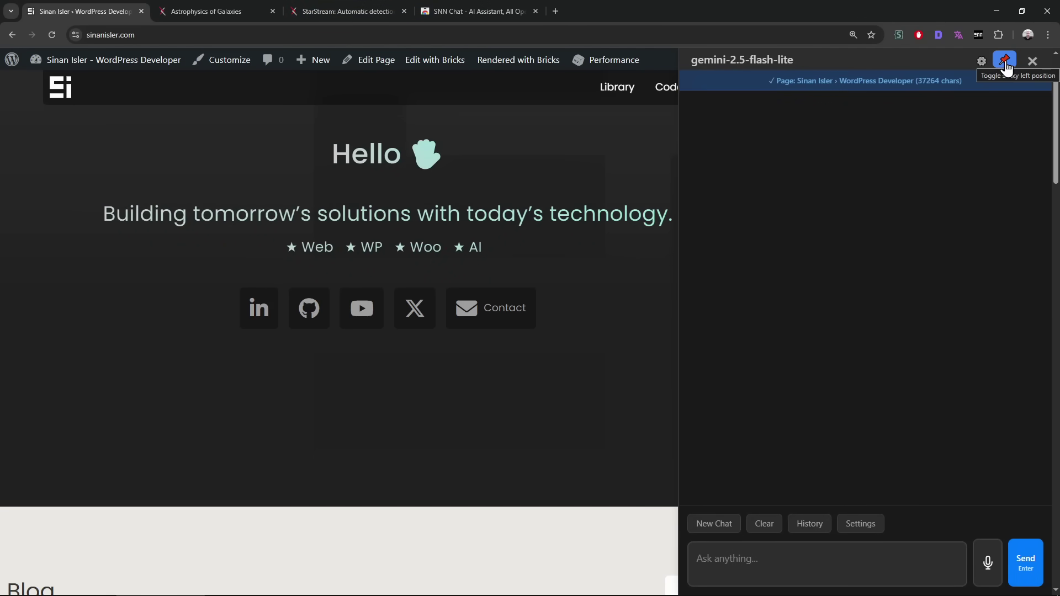
pyautogui.click(312, 8)
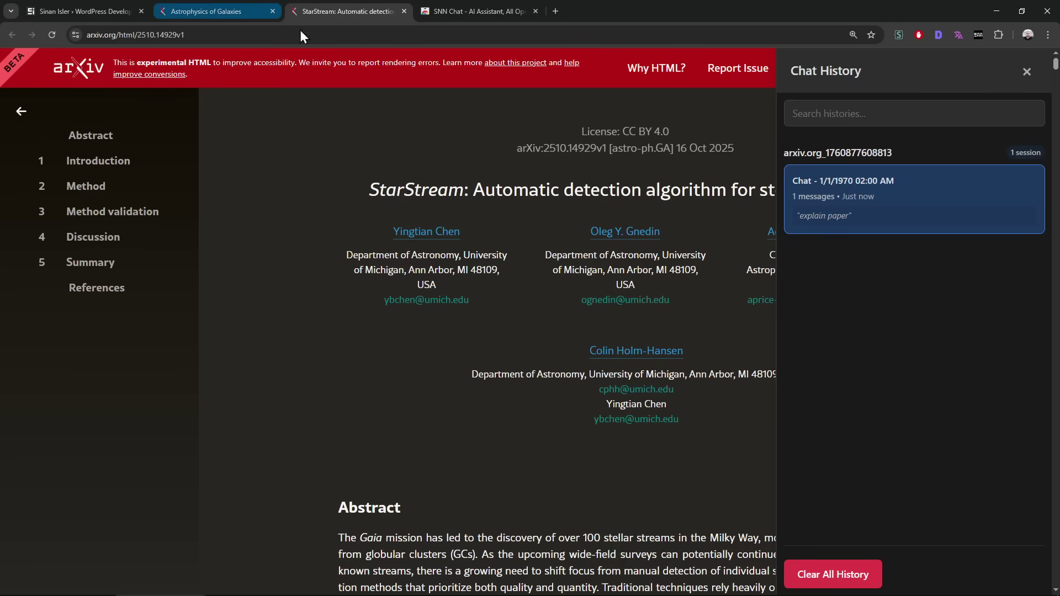
pyautogui.click(1026, 71)
pyautogui.scroll(5, 903, 365)
pyautogui.scroll(8, 903, 366)
pyautogui.scroll(-11, 888, 367)
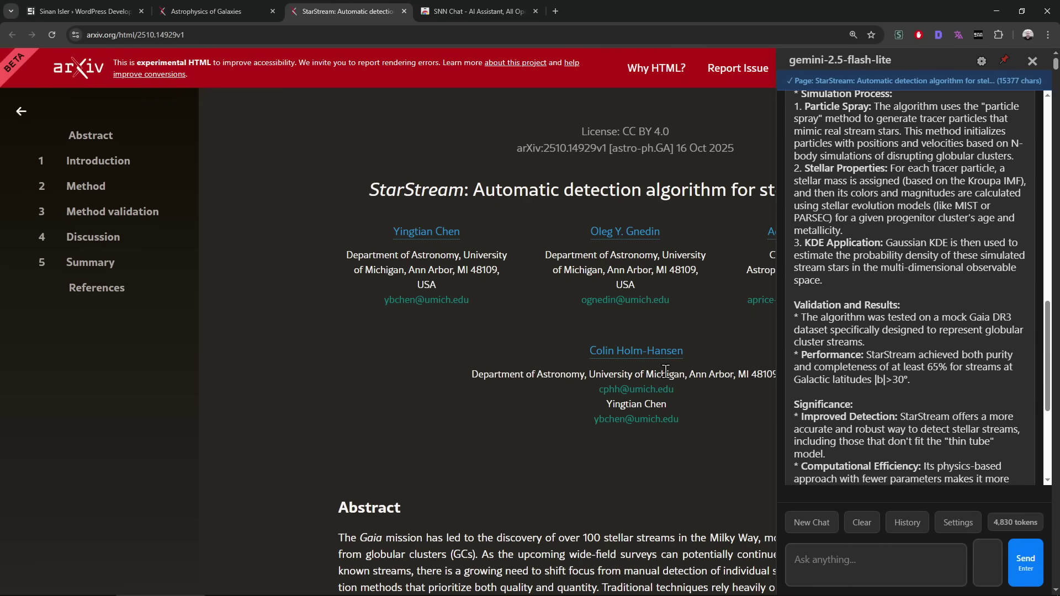
pyautogui.scroll(-10, 402, 411)
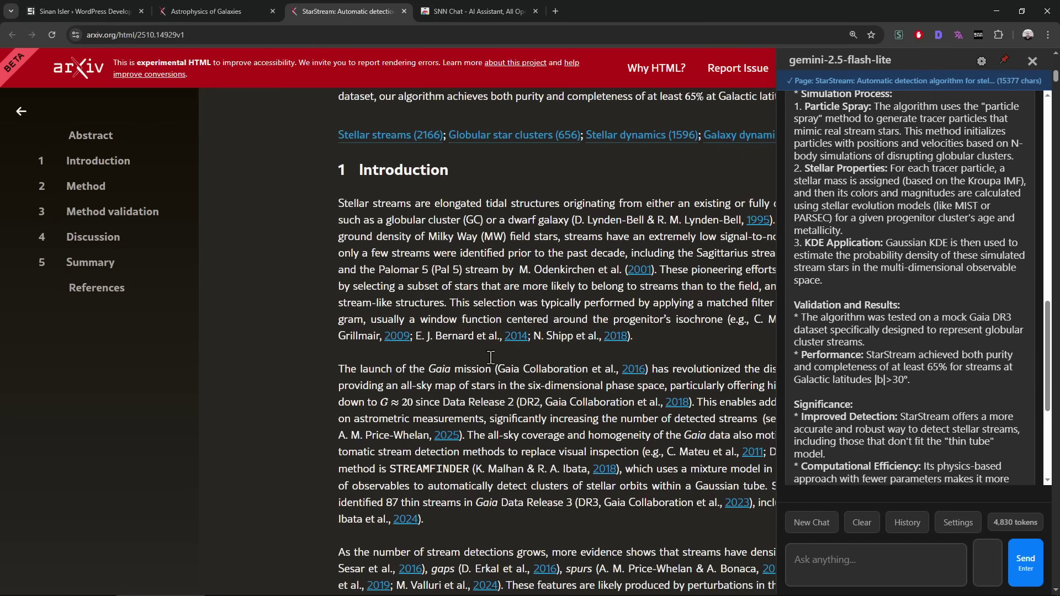
pyautogui.scroll(10, 876, 374)
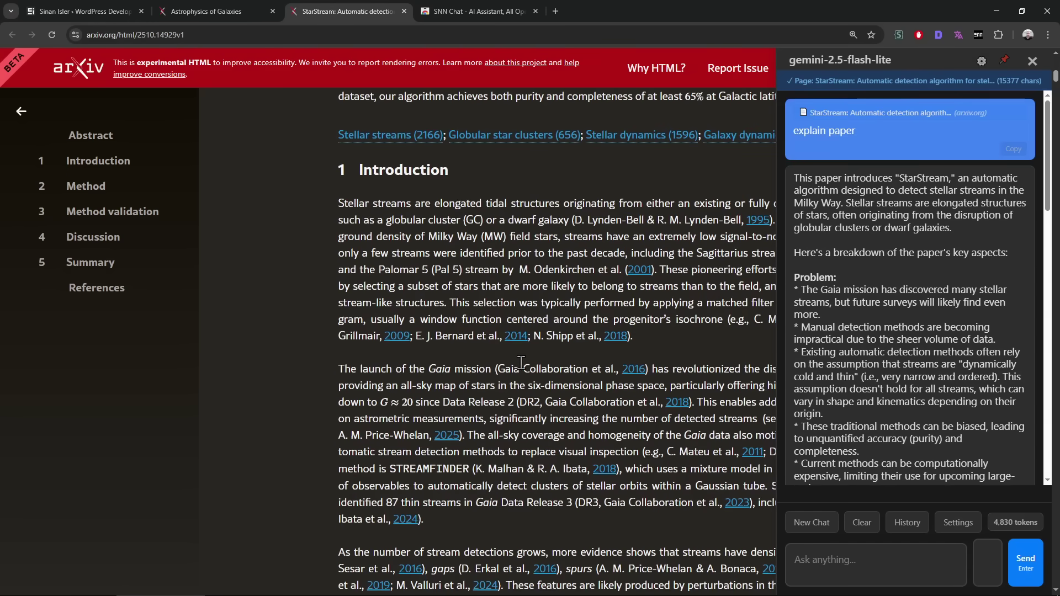
pyautogui.click(142, 2)
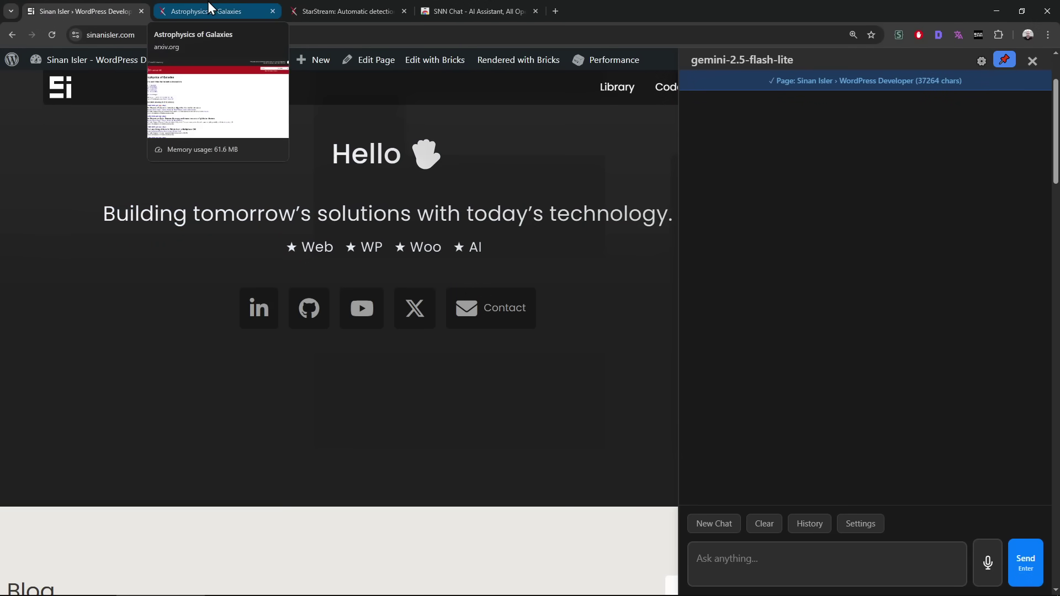
# Step: Switch to the SNN Chat Chrome Web Store listing and scroll through its details
pyautogui.click(520, 10)
pyautogui.scroll(-12, 545, 324)
pyautogui.scroll(2, 544, 324)
pyautogui.scroll(-4, 544, 324)
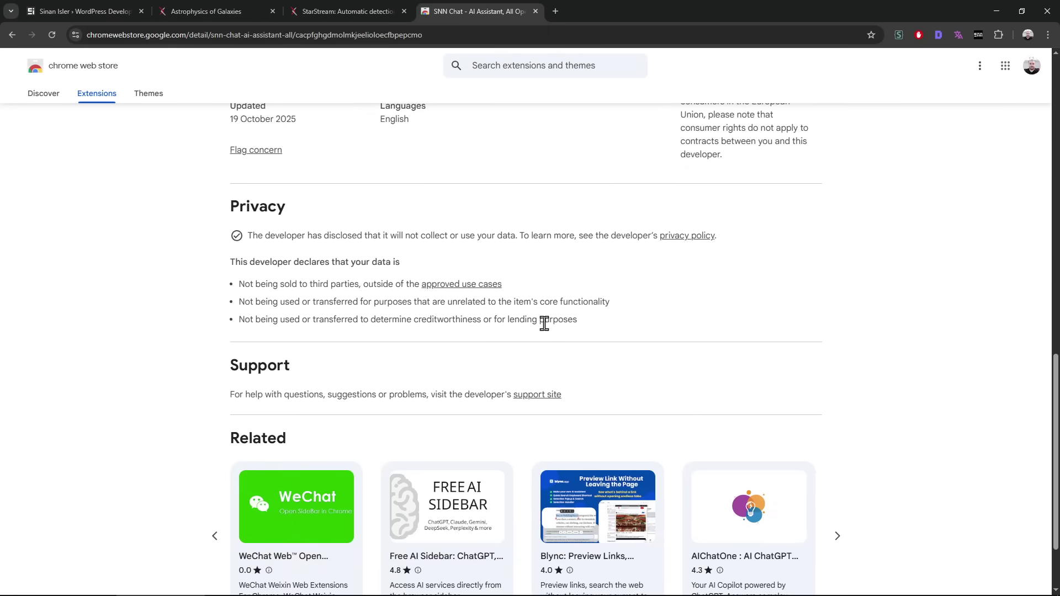
# Step: Visit the extension's GitHub support site, close it, and return to the listing top
pyautogui.click(542, 394)
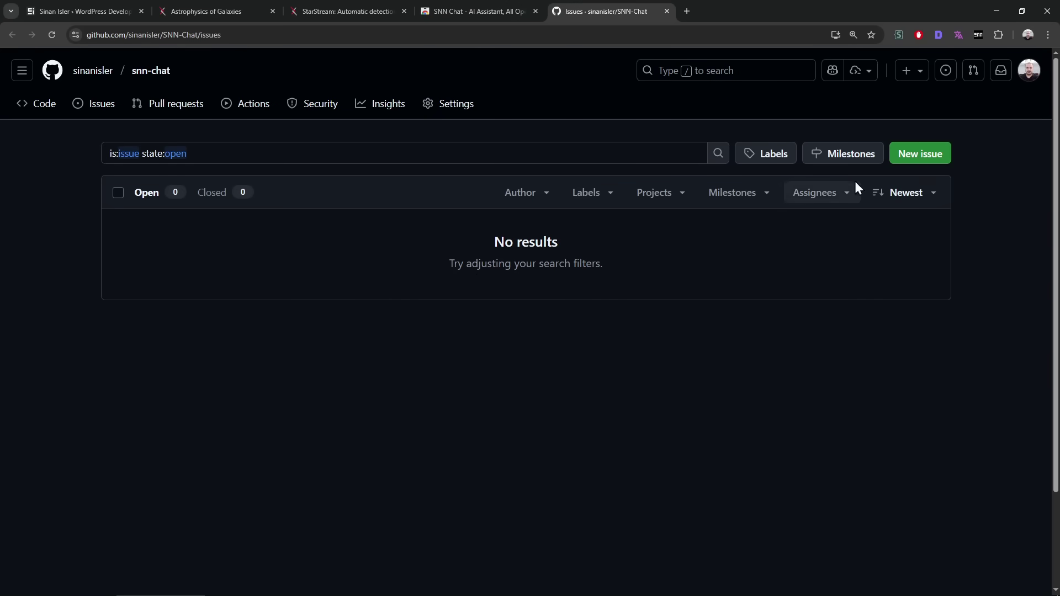
pyautogui.click(666, 11)
pyautogui.scroll(5, 370, 320)
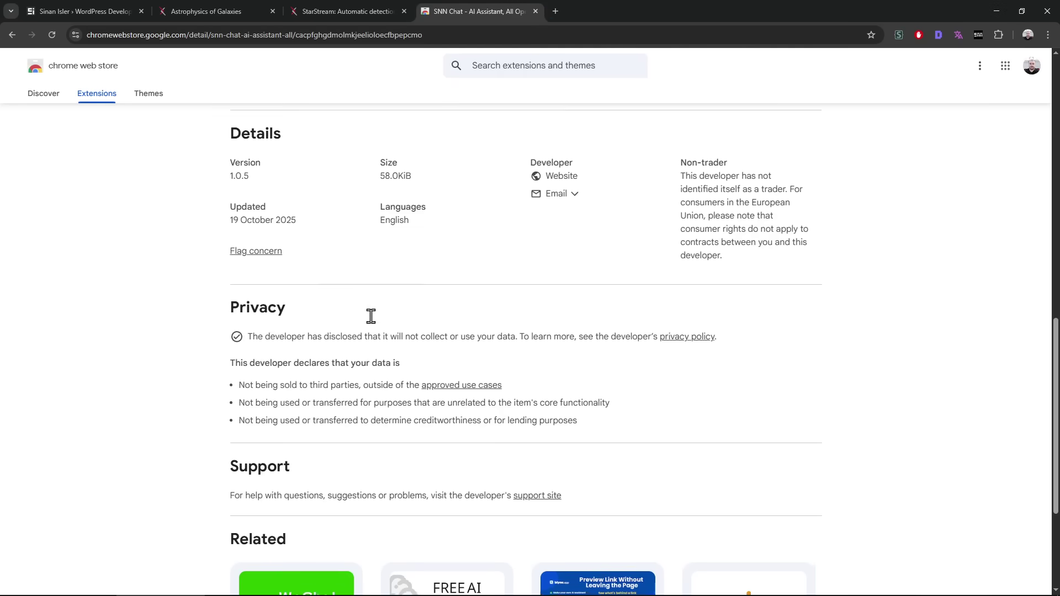